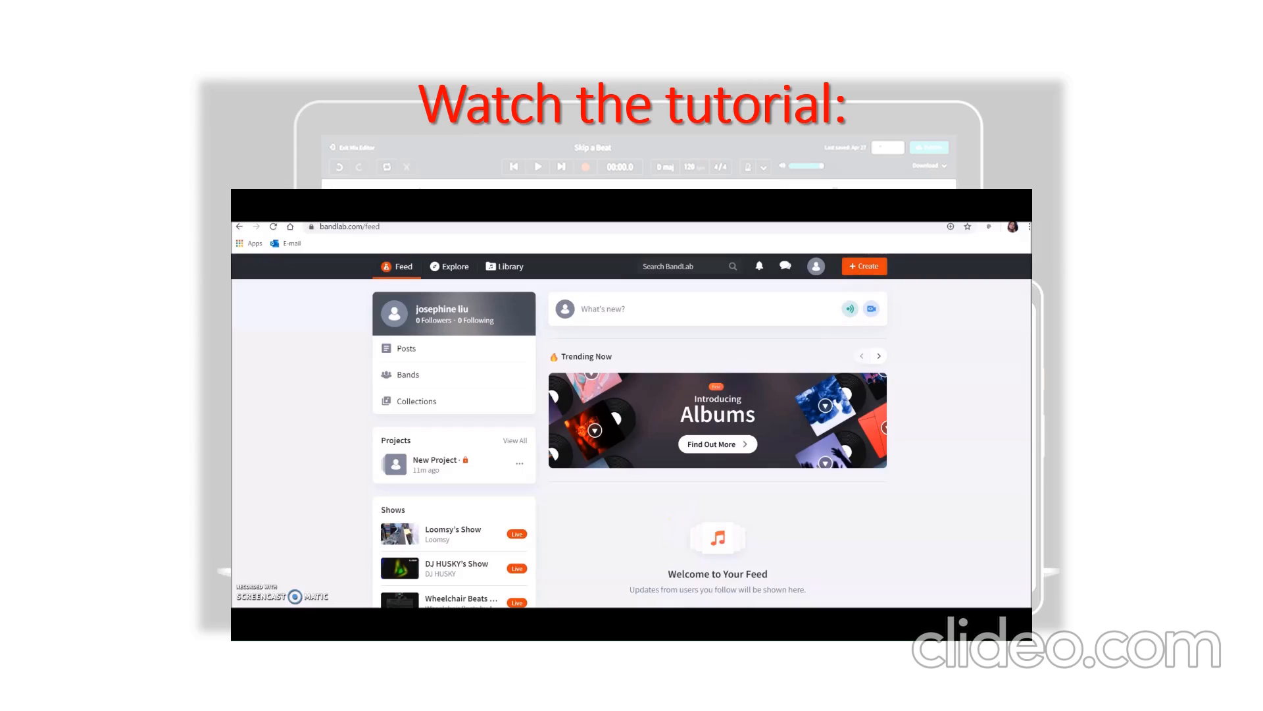
# - Browse the Explore page's channels, Creator Connect section and featured contests
pyautogui.click(449, 267)
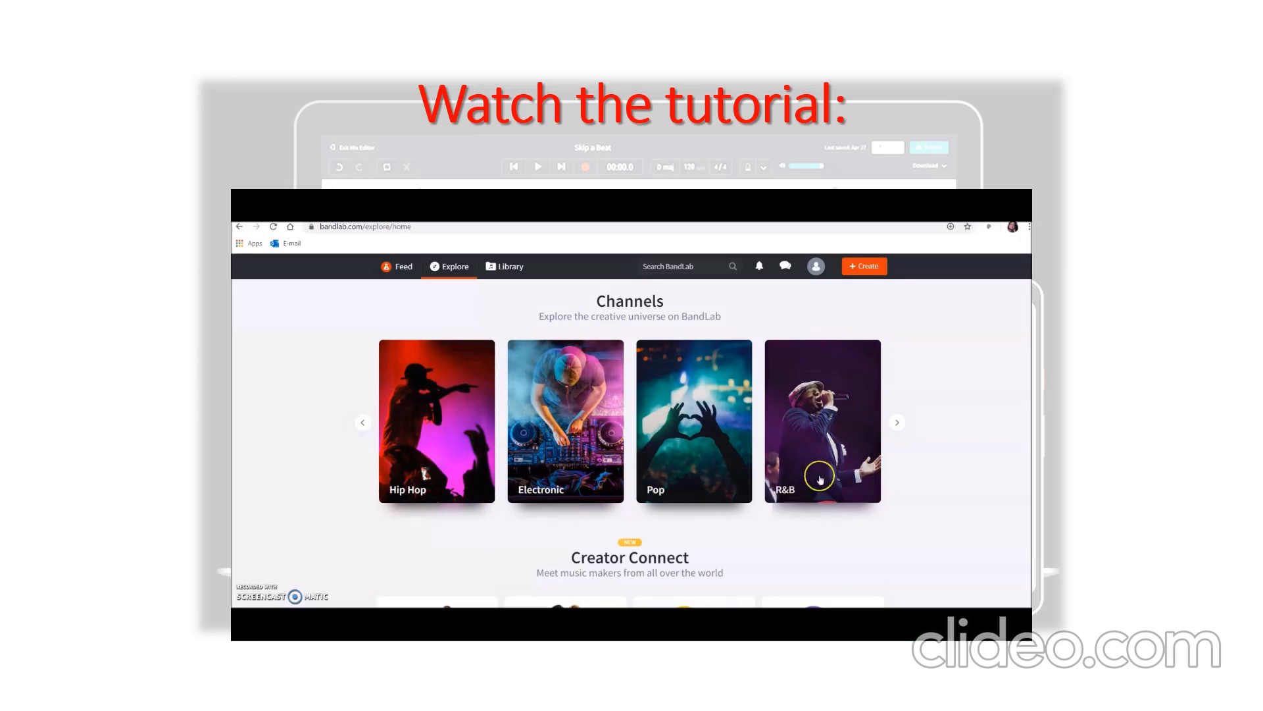
pyautogui.scroll(-3, 813, 553)
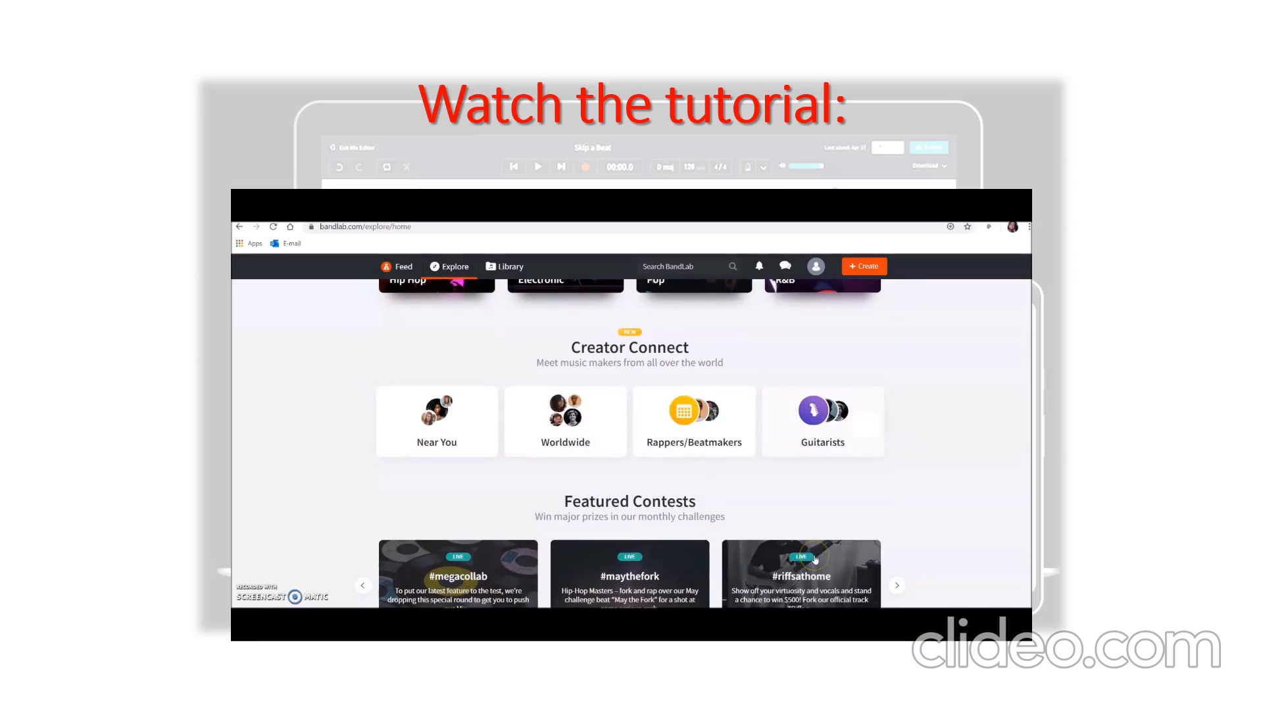
pyautogui.scroll(-2, 812, 500)
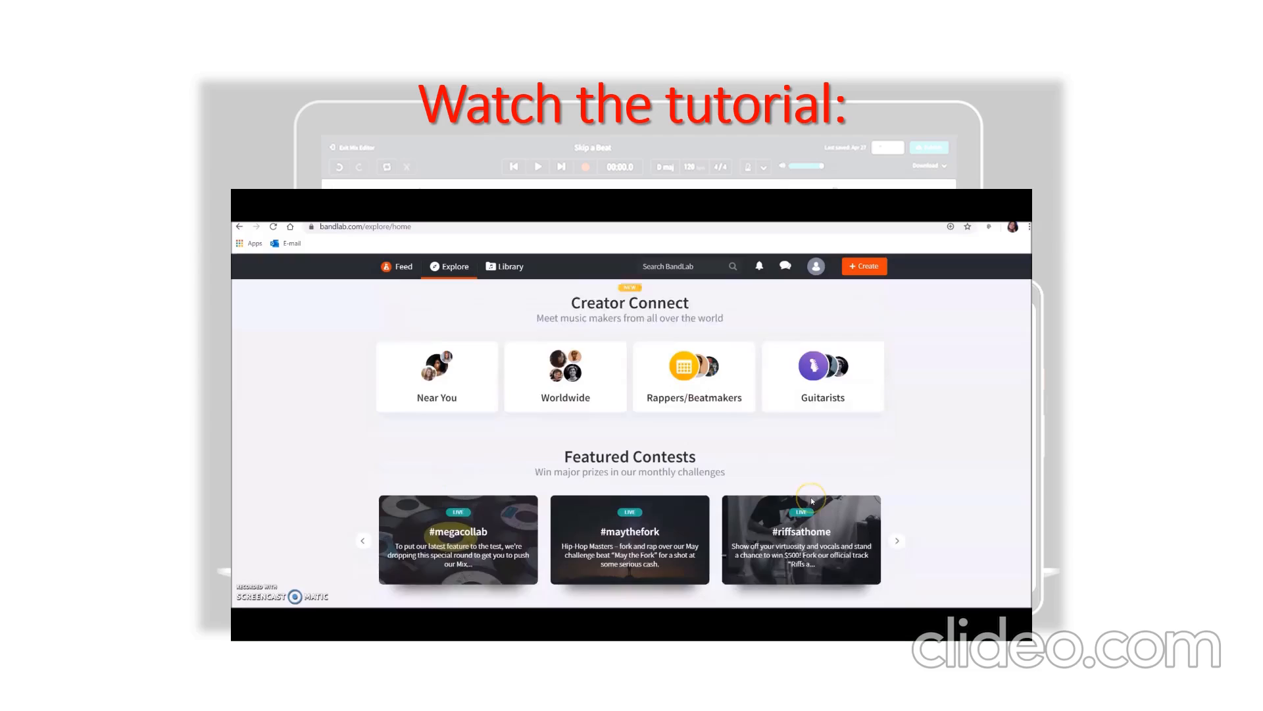
pyautogui.scroll(-3, 812, 500)
pyautogui.scroll(3, 813, 504)
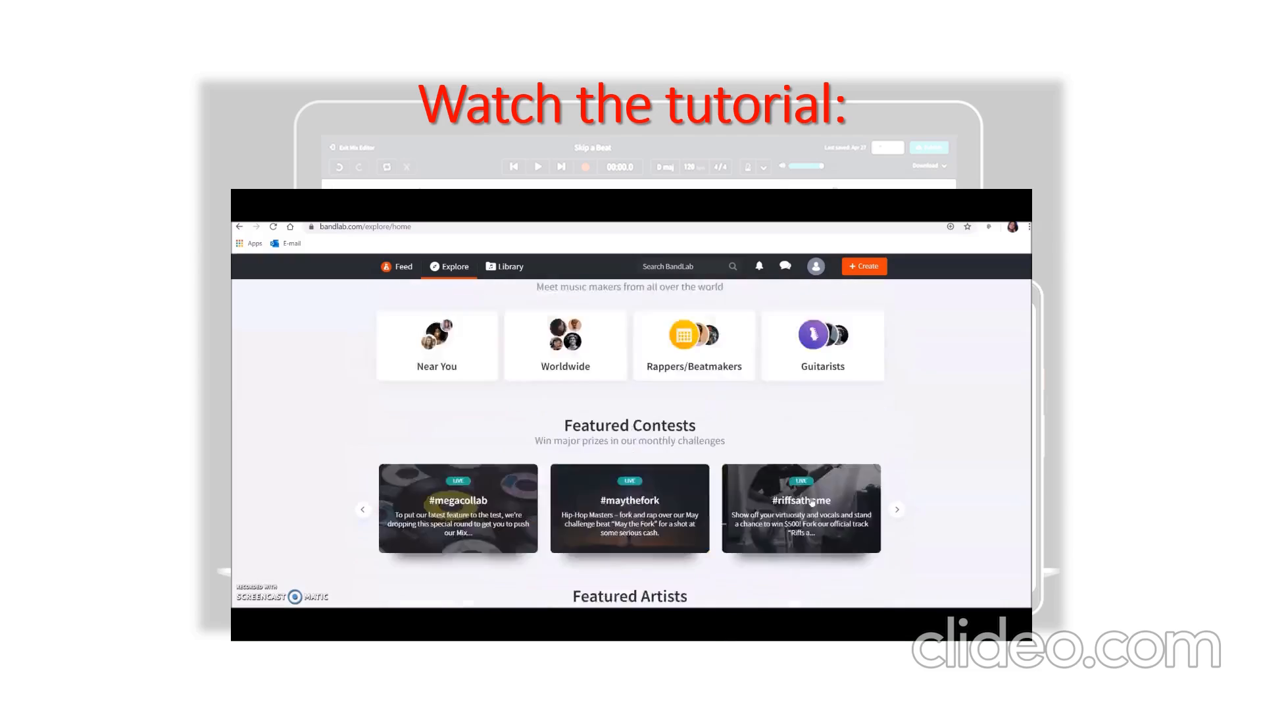
pyautogui.scroll(4, 812, 504)
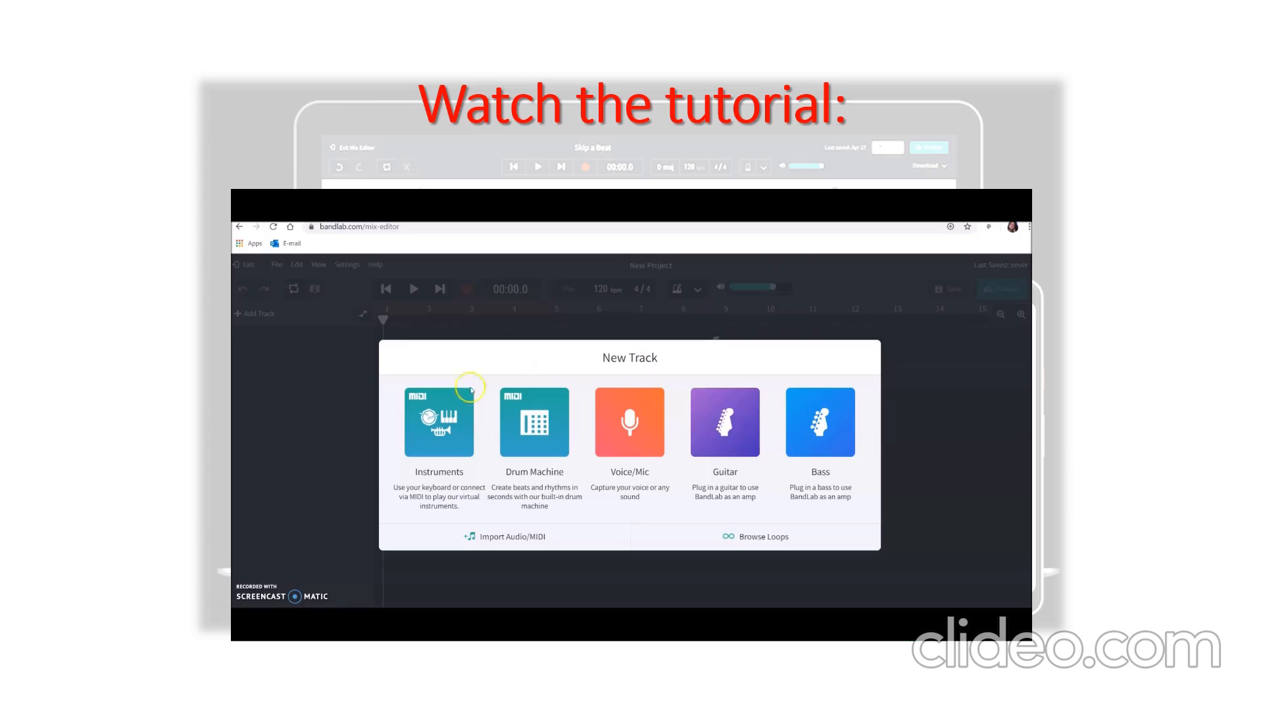
# - Add a virtual instrument track and try out a short run of notes on the Grand Piano
pyautogui.click(432, 435)
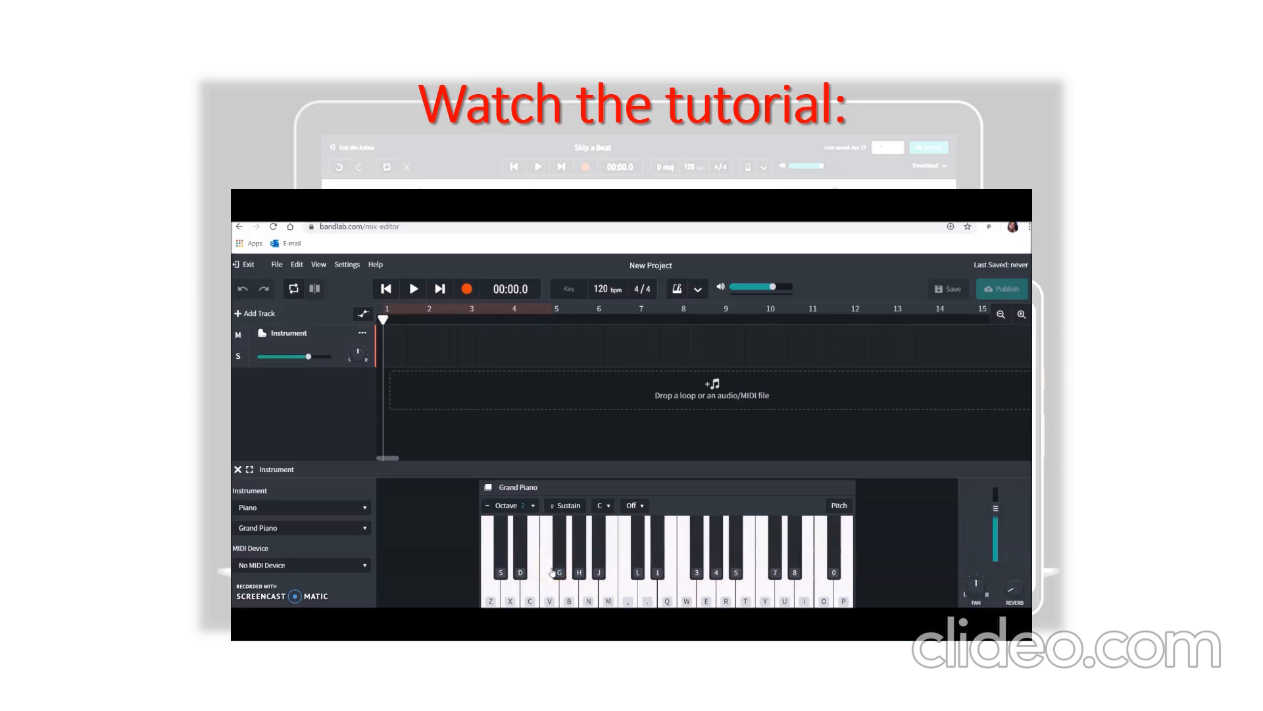
pyautogui.press('z')
pyautogui.press('x')
pyautogui.press('b')
pyautogui.press('b')
pyautogui.press('b')
pyautogui.press('b')
pyautogui.press('j')
pyautogui.press(',')
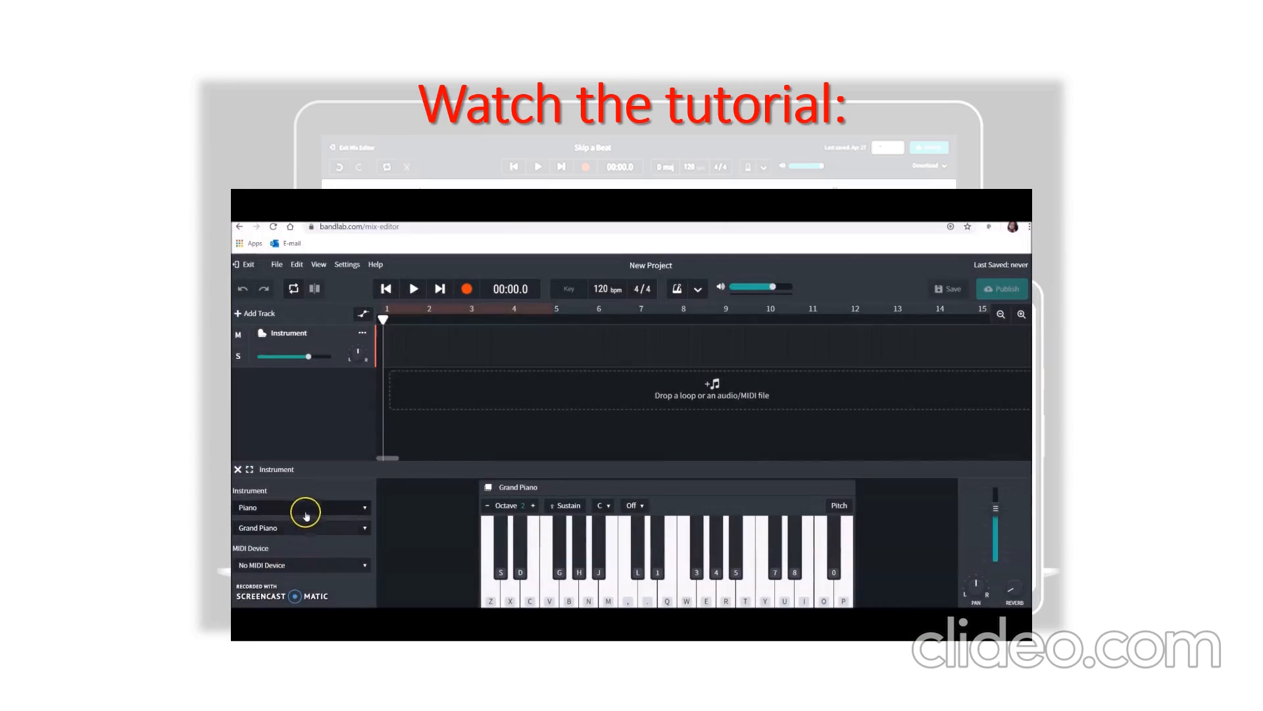
# - Switch the track's instrument to Drum Kits and try out the cymbals and drums of the Classic Rock kit
pyautogui.click(304, 509)
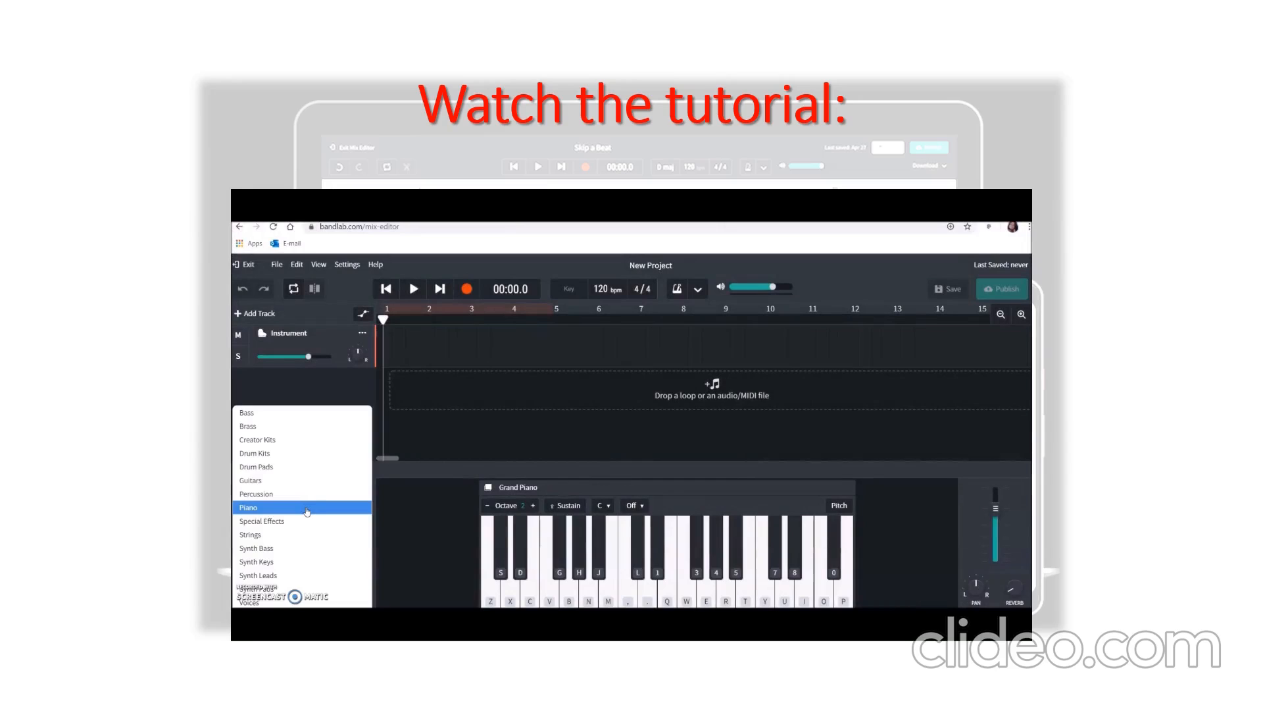
pyautogui.click(261, 454)
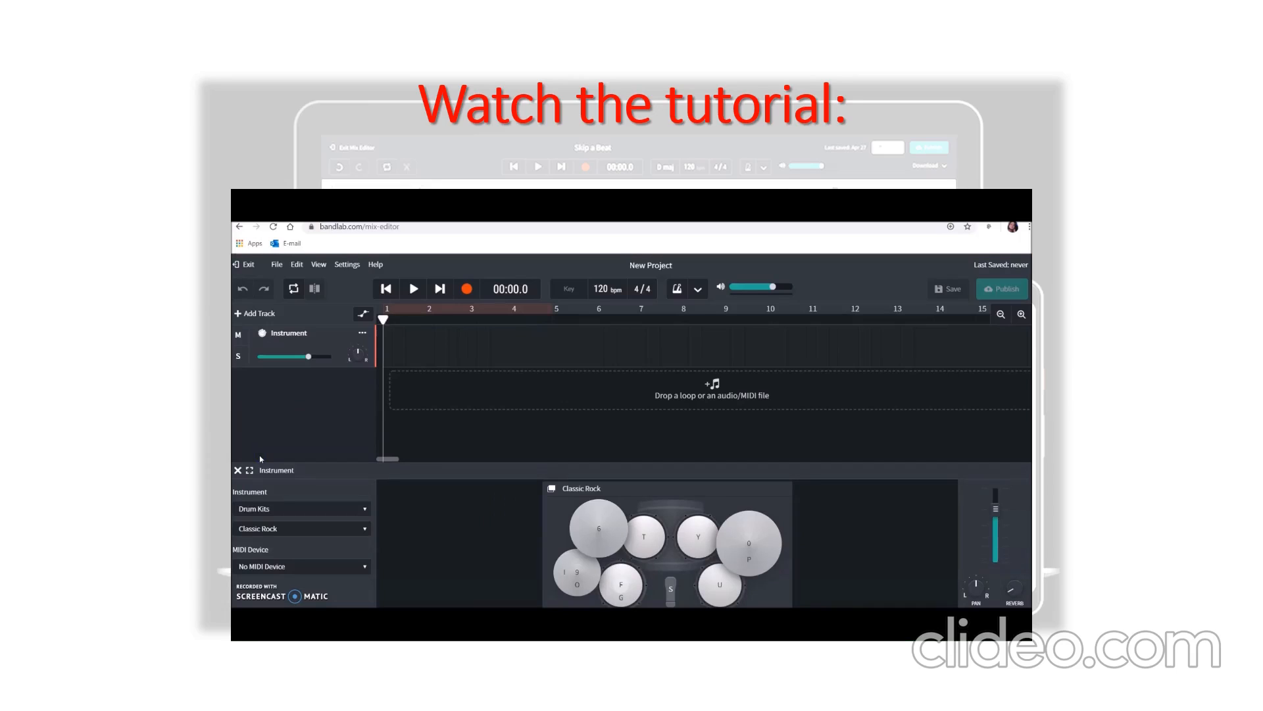
pyautogui.click(599, 533)
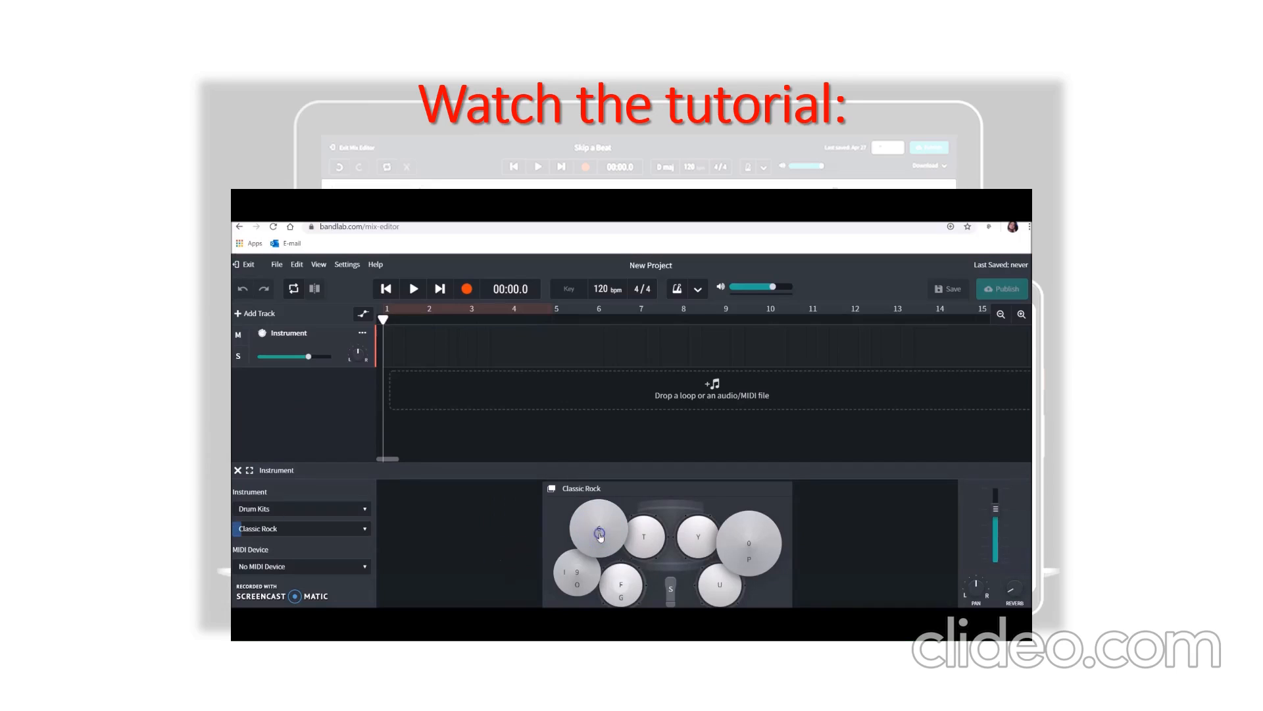
pyautogui.click(645, 535)
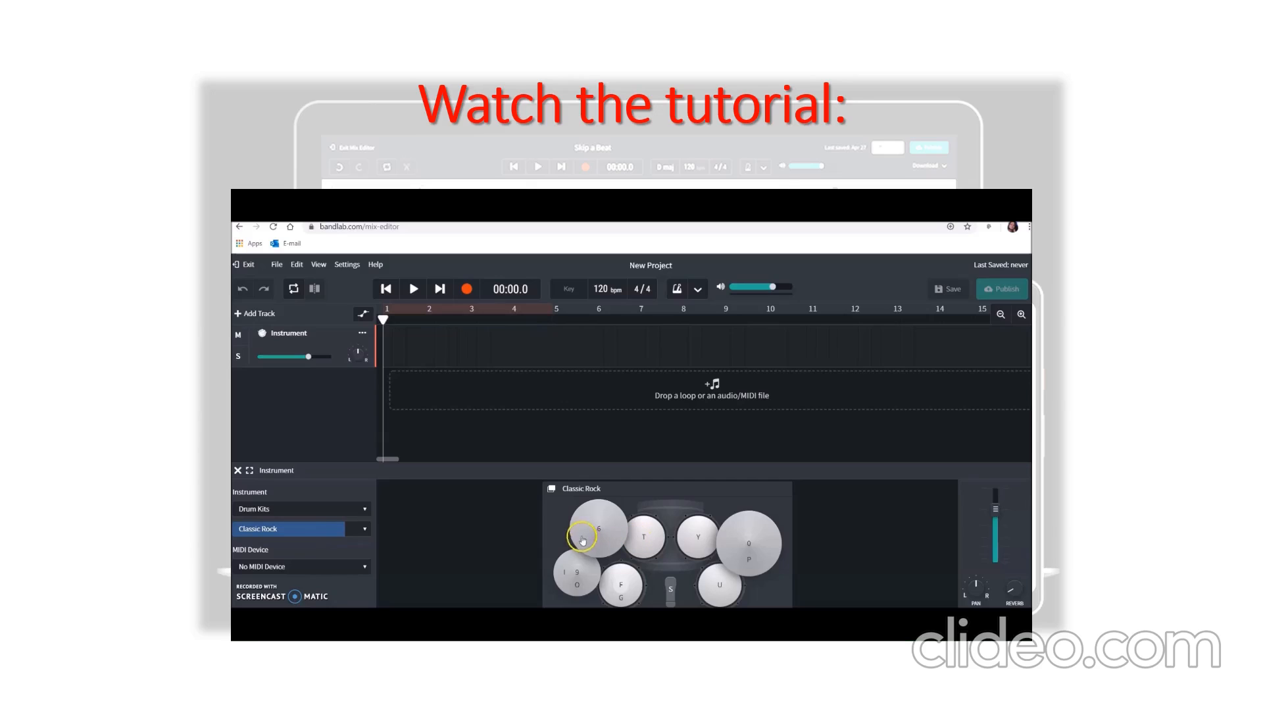
pyautogui.click(644, 539)
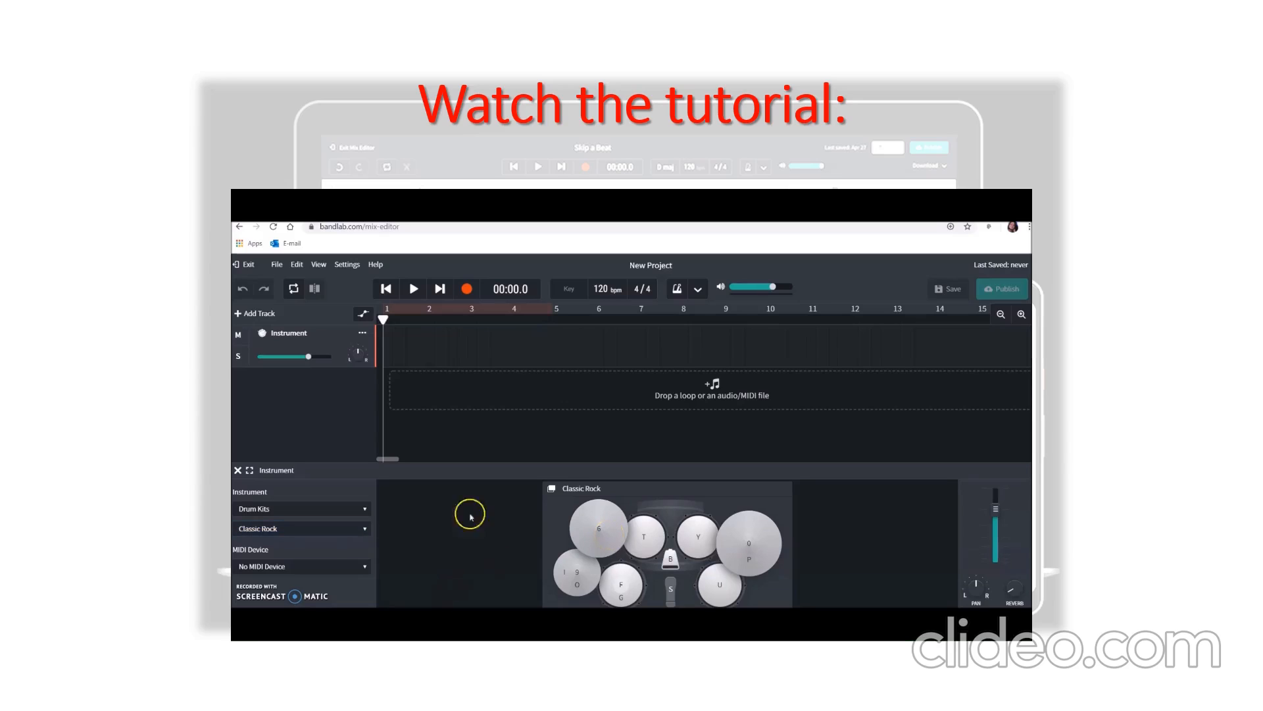
pyautogui.press('6')
pyautogui.click(648, 532)
pyautogui.click(648, 533)
pyautogui.press('y')
pyautogui.press('y')
pyautogui.press('s')
pyautogui.press('s')
pyautogui.press('s')
pyautogui.press('s')
pyautogui.press('i')
pyautogui.press('i')
pyautogui.press('i')
pyautogui.press('s')
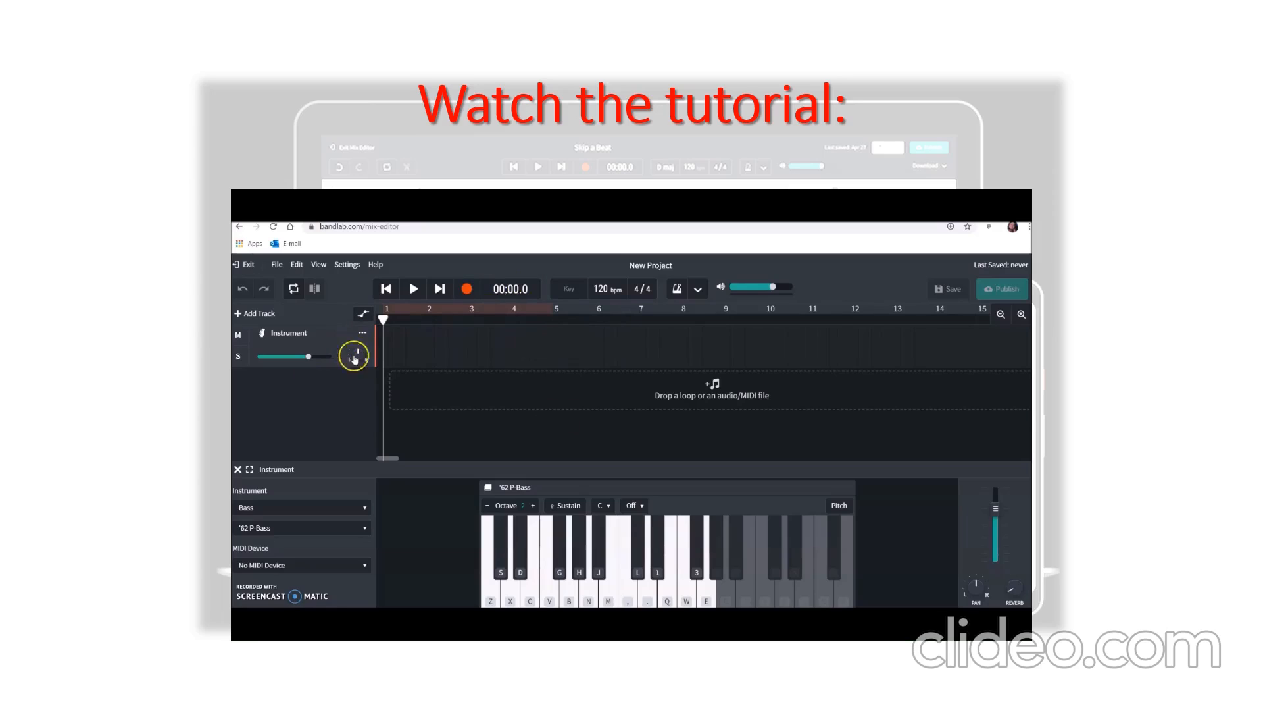
# - Set the project tempo to 90 bpm
pyautogui.click(617, 298)
pyautogui.click(612, 290)
pyautogui.doubleClick(612, 290)
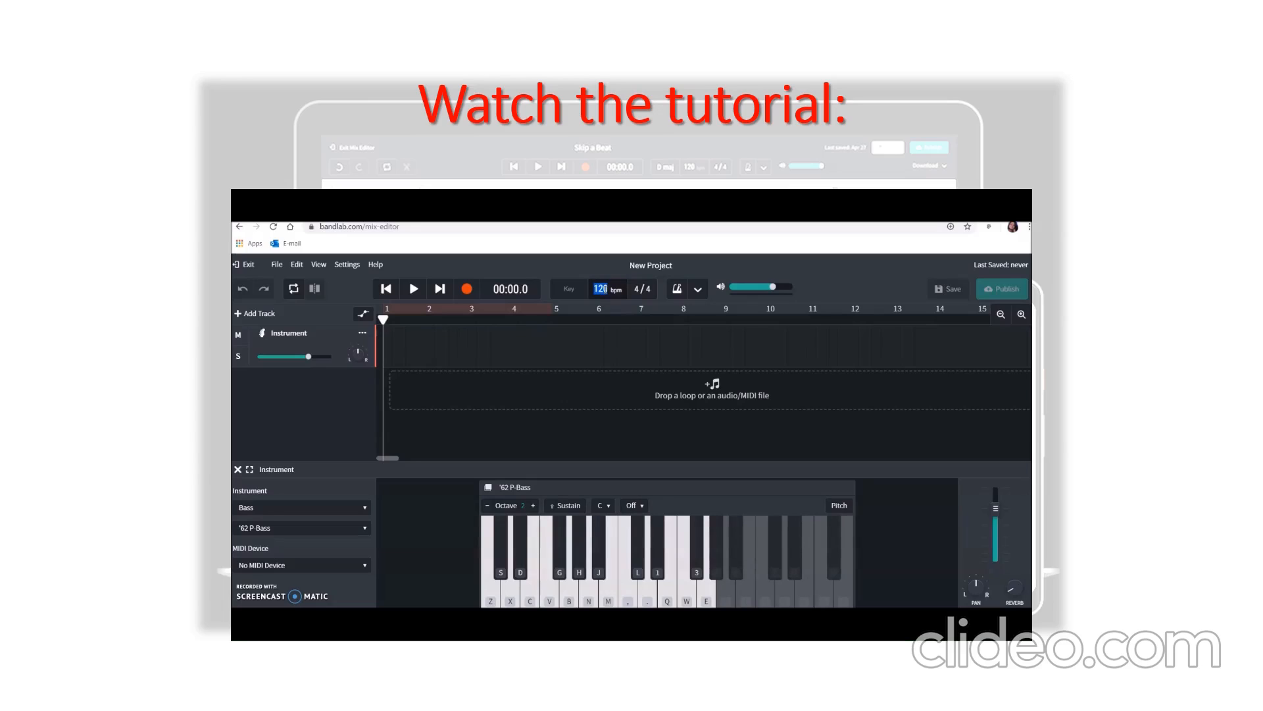
pyautogui.write('90')
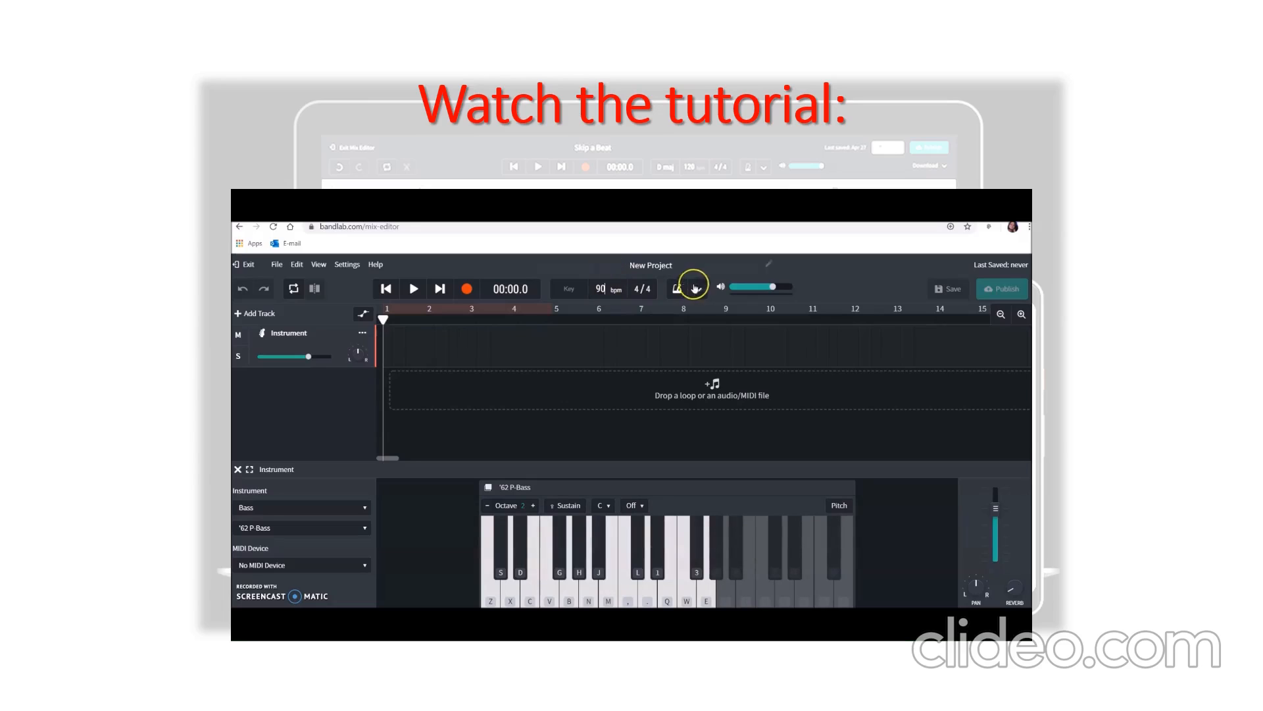
pyautogui.click(594, 271)
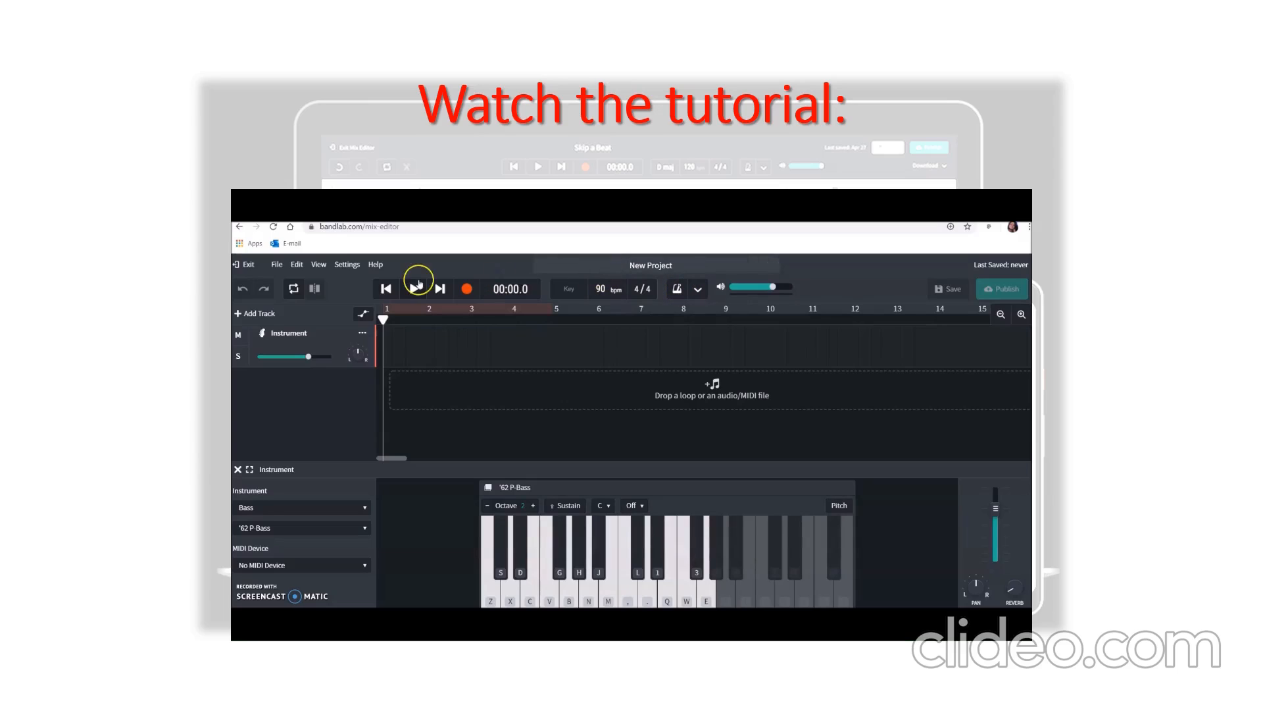
# - Make a brief test recording on the bass track and check the metronome's sound, volume and count-in settings
pyautogui.click(468, 290)
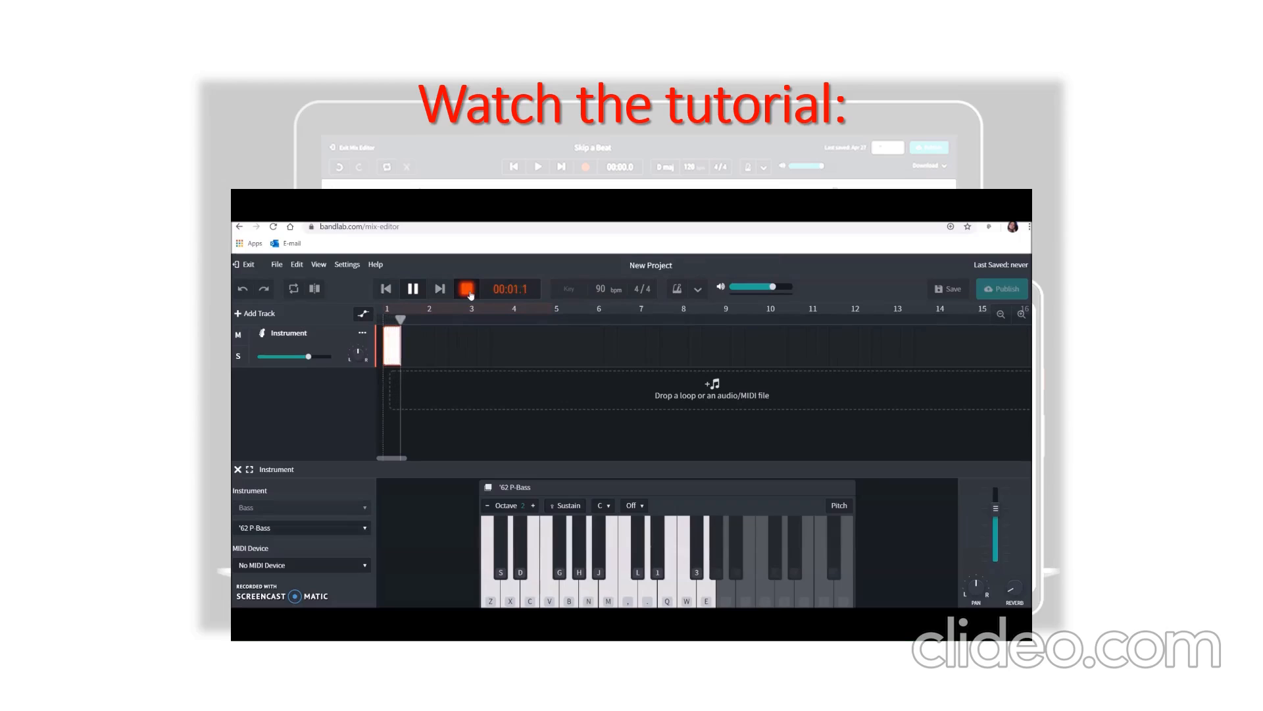
pyautogui.click(468, 289)
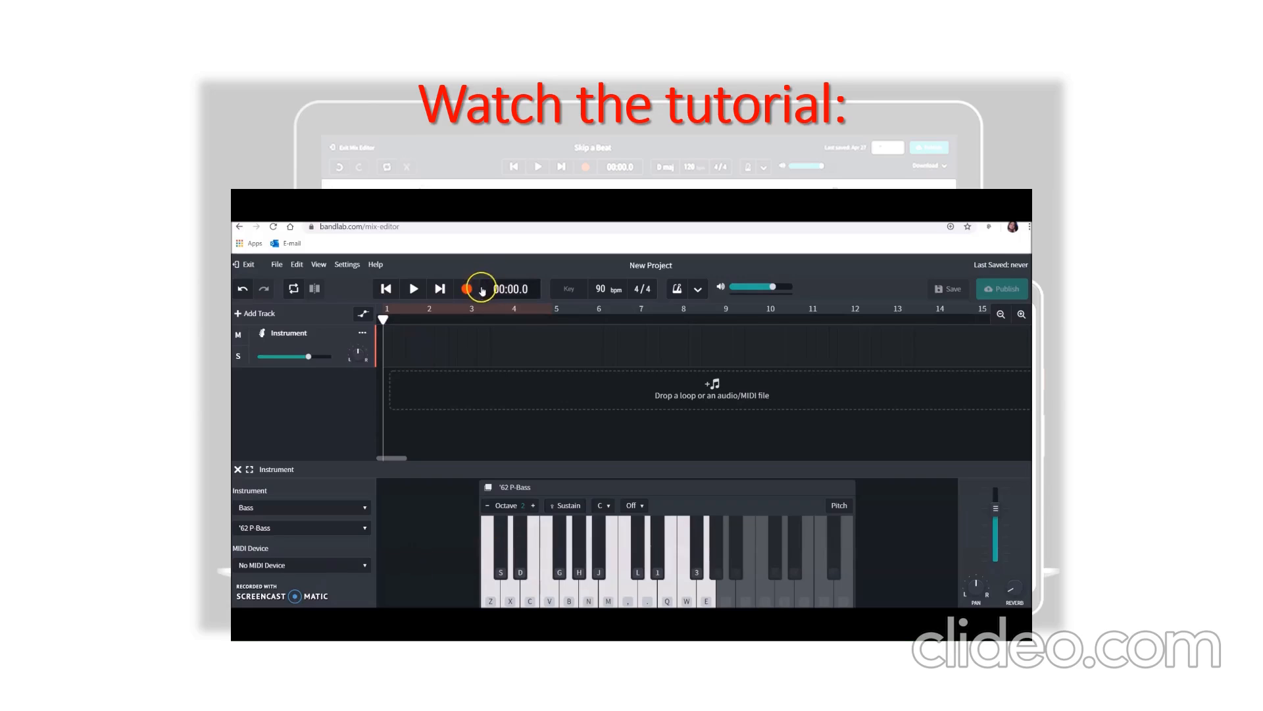
pyautogui.click(688, 291)
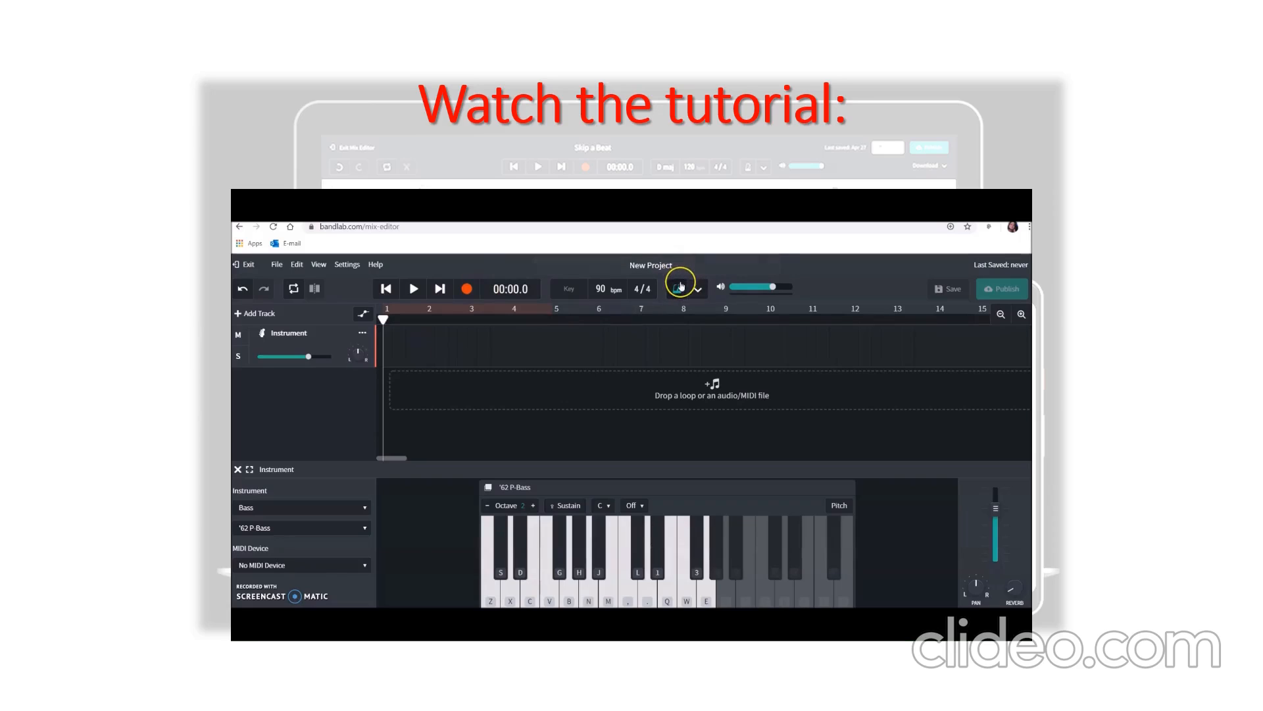
pyautogui.click(680, 287)
pyautogui.click(696, 290)
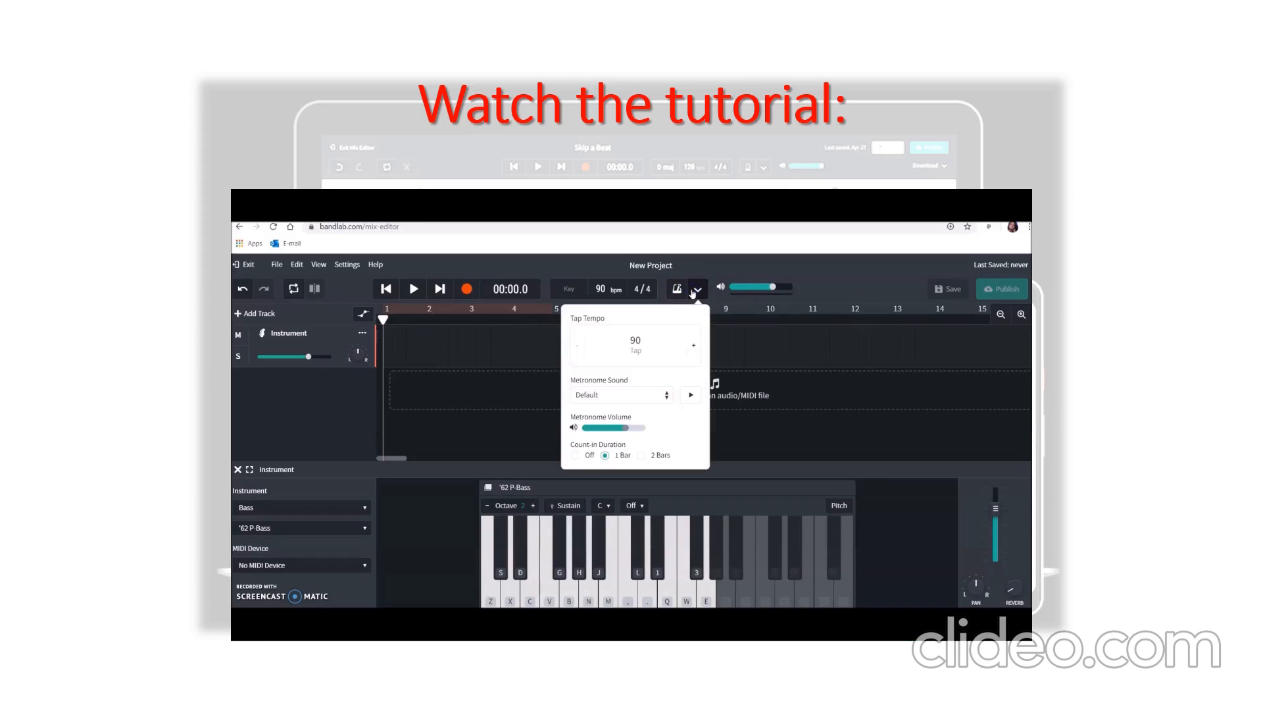
pyautogui.click(695, 290)
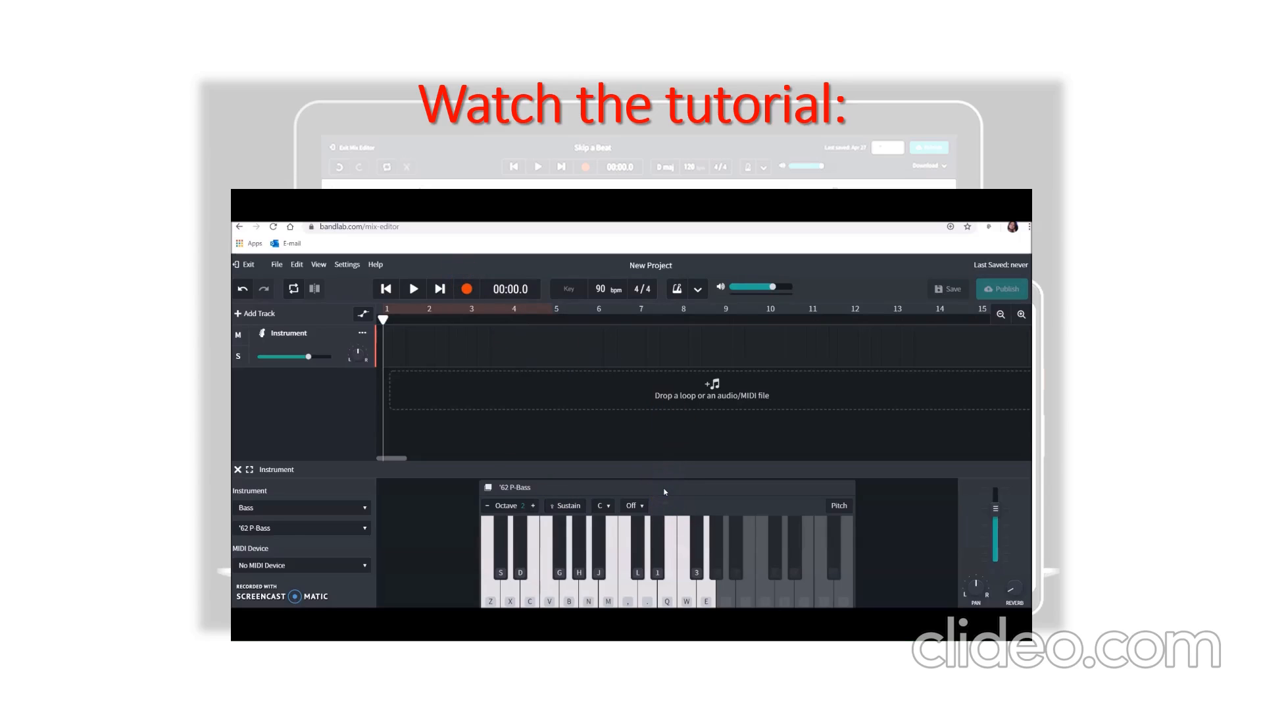
# - Record a four-bar riff on the '62 P-Bass track using the notes labelled B, J and comma
pyautogui.click(467, 289)
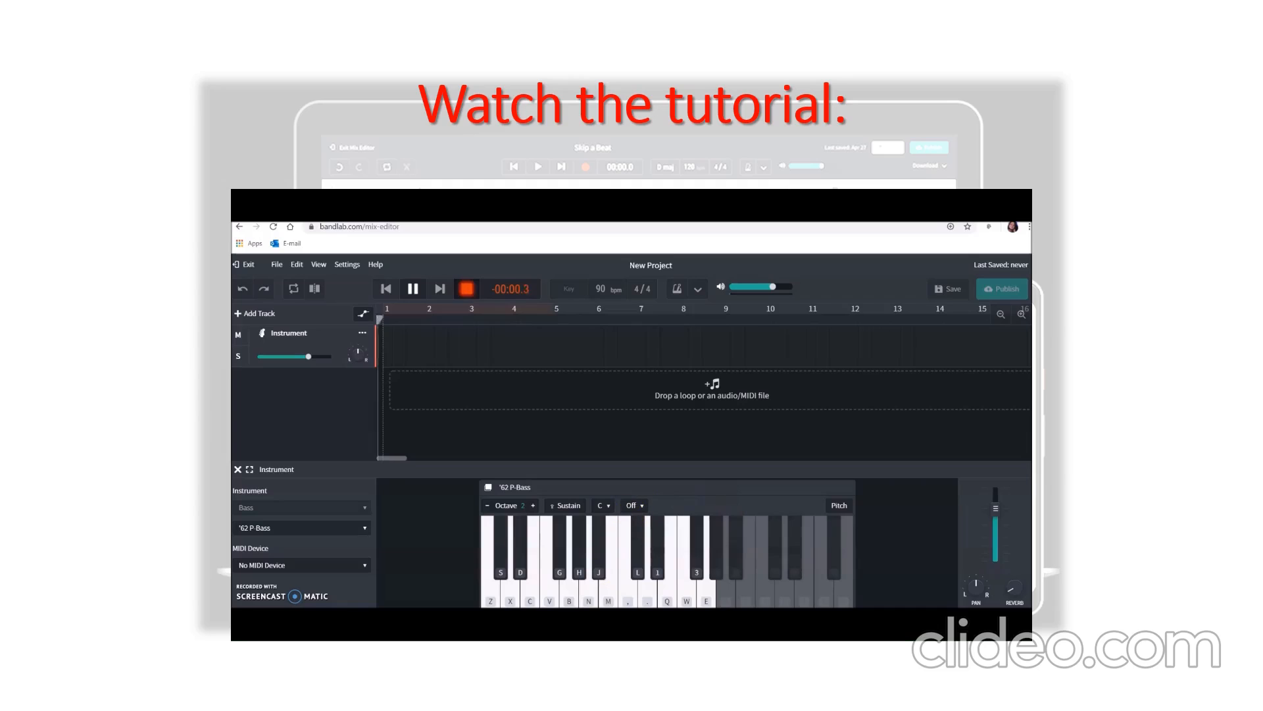
pyautogui.press('b')
pyautogui.press('b')
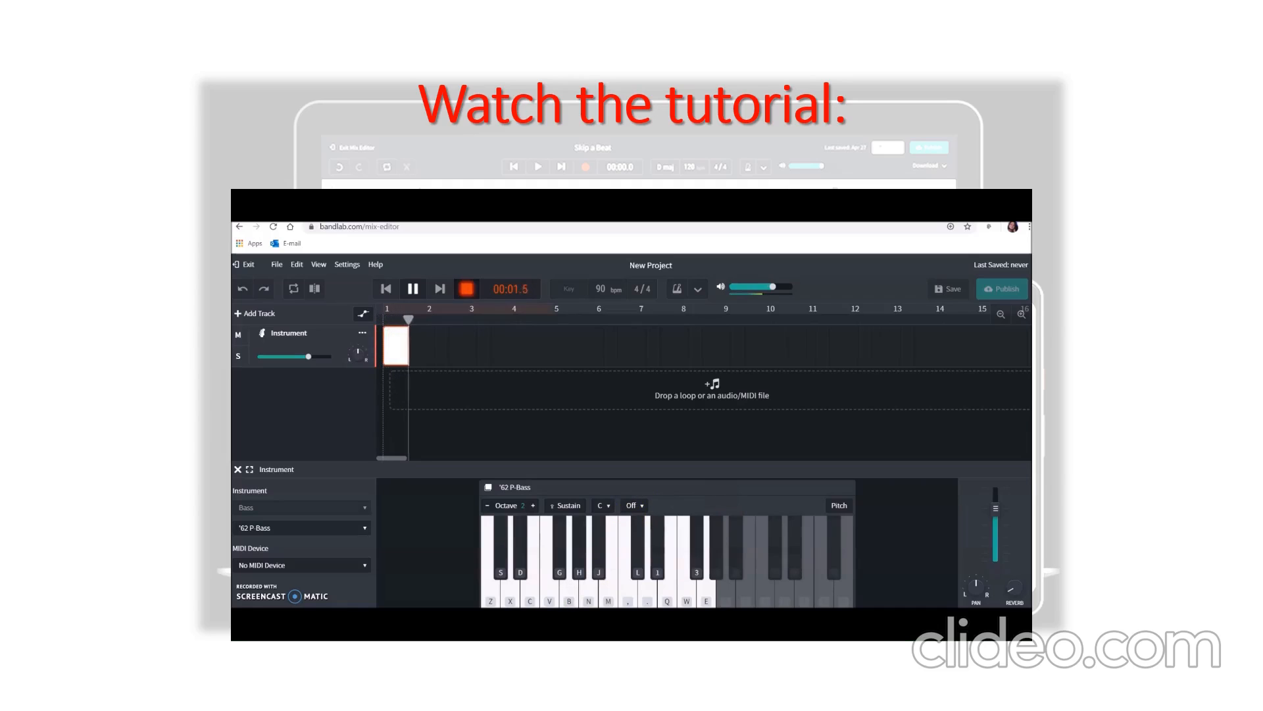
pyautogui.press('b')
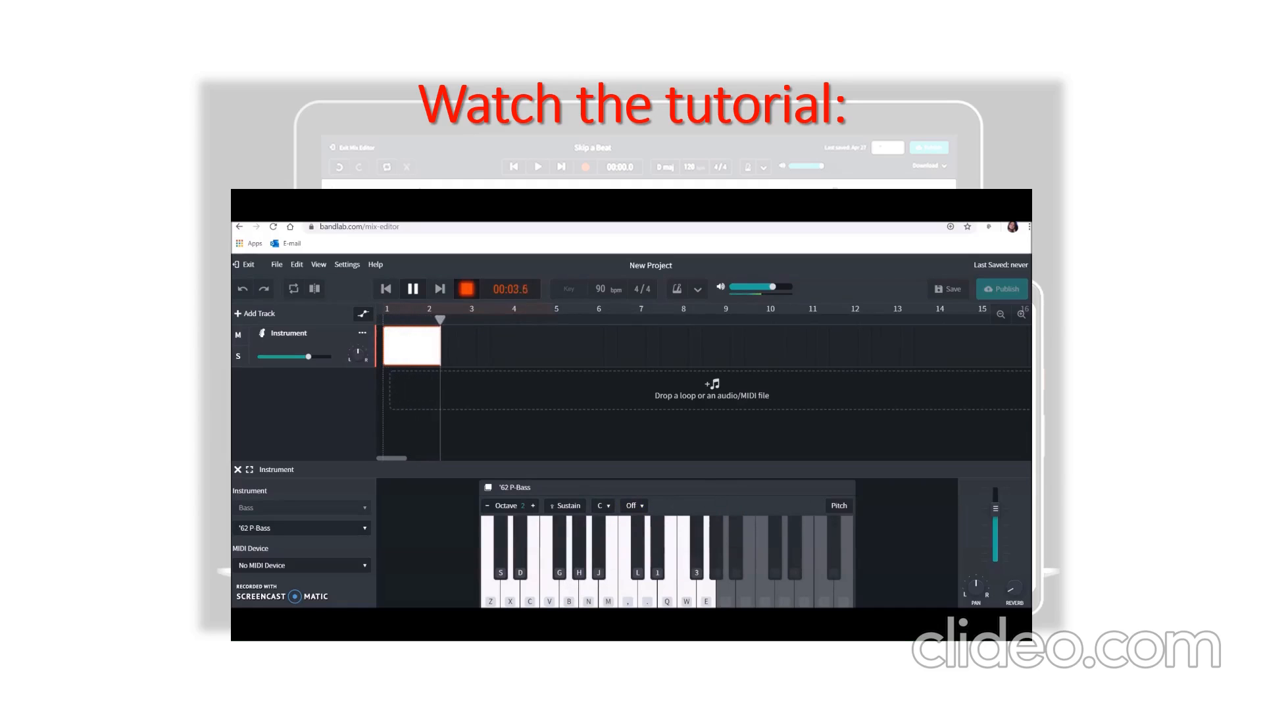
pyautogui.press('b')
pyautogui.press(',')
pyautogui.press('j')
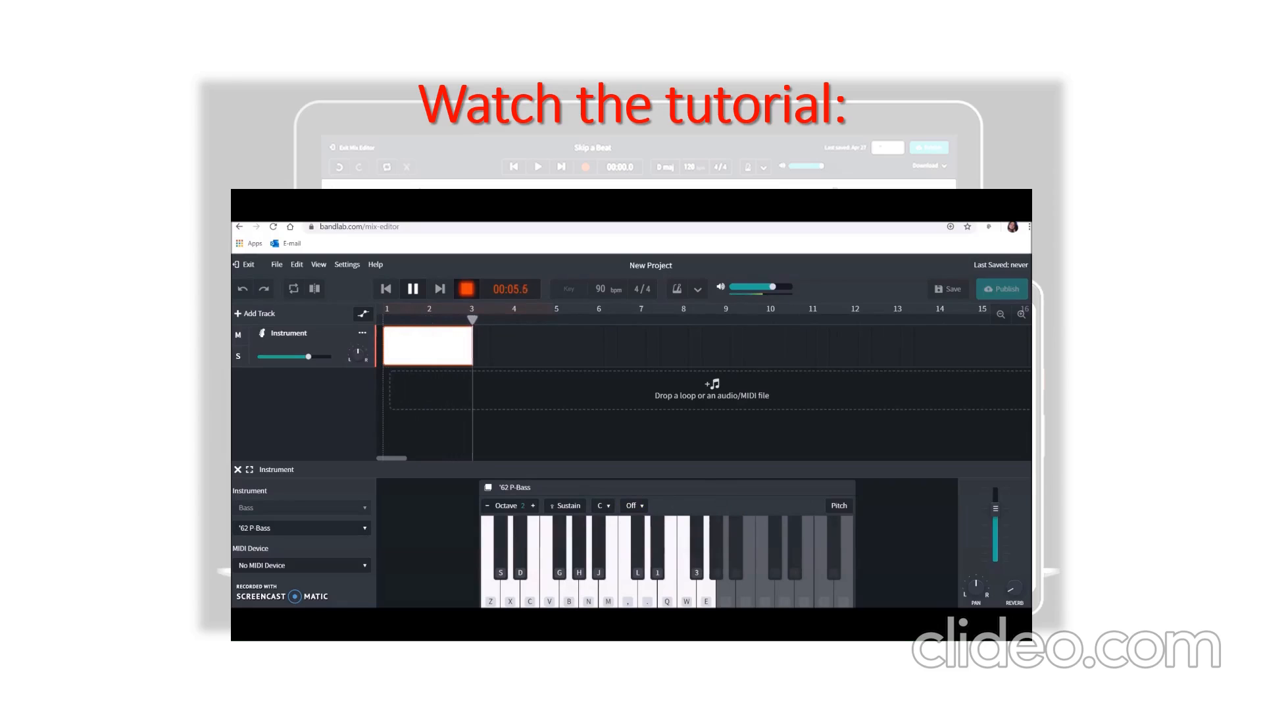
pyautogui.press('b')
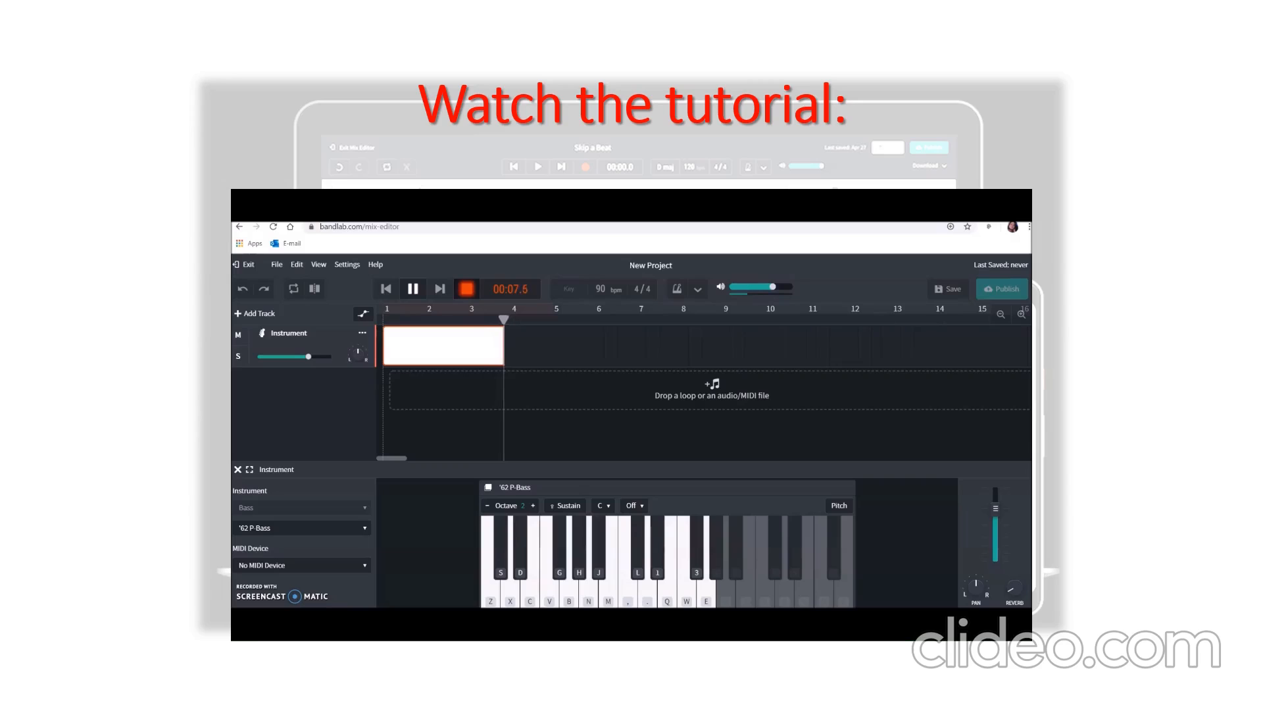
pyautogui.press('b')
pyautogui.press('b')
pyautogui.press('j')
pyautogui.press(',')
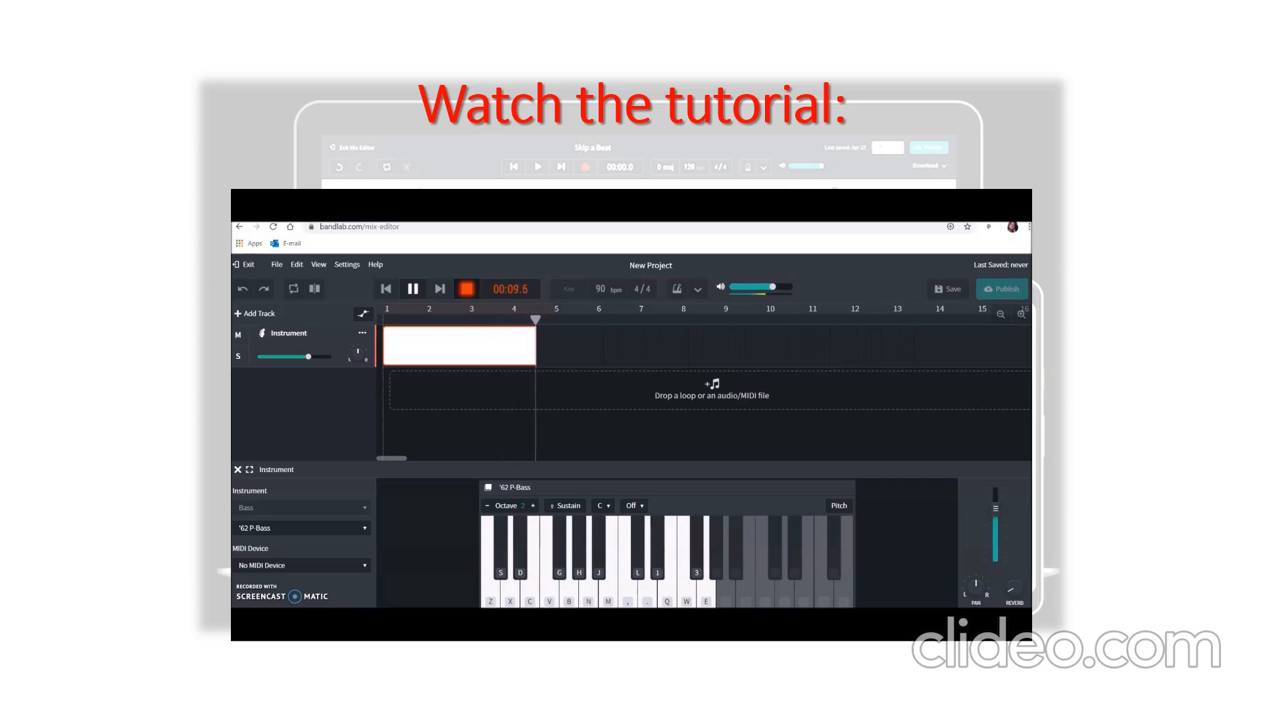
pyautogui.click(411, 289)
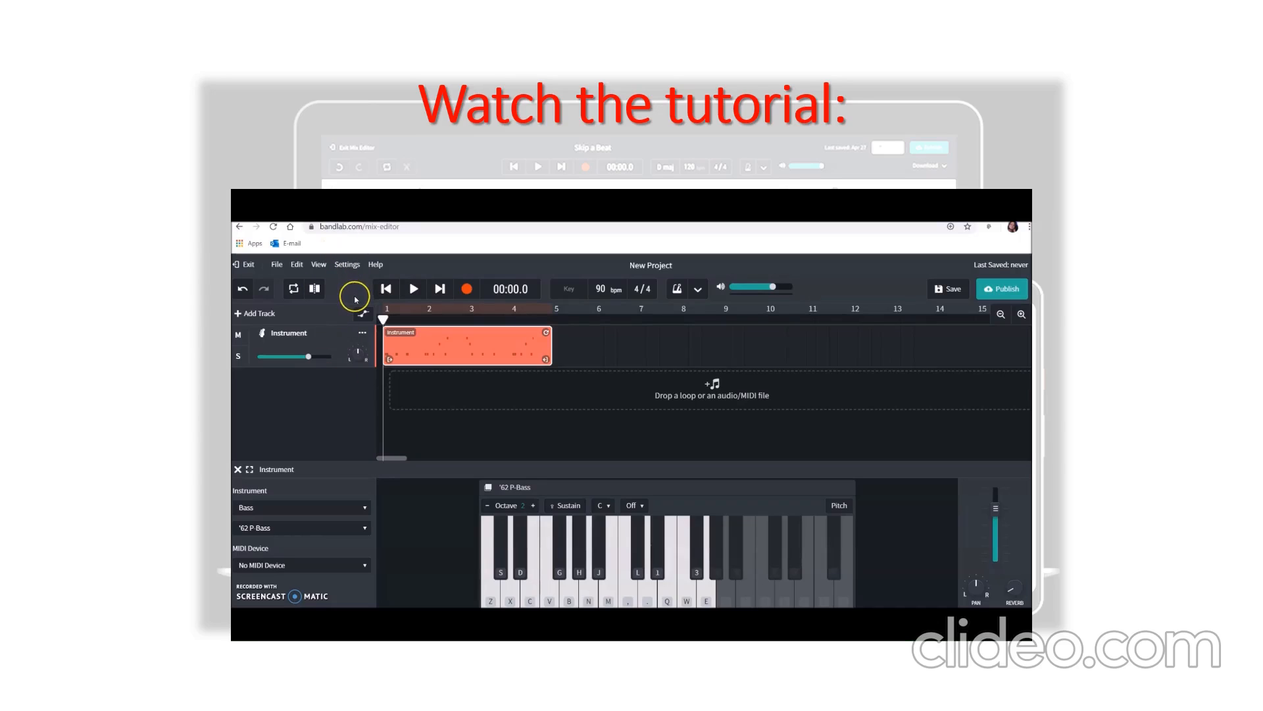
# - Add a second virtual instrument track and set its instrument to Guitars
pyautogui.click(255, 315)
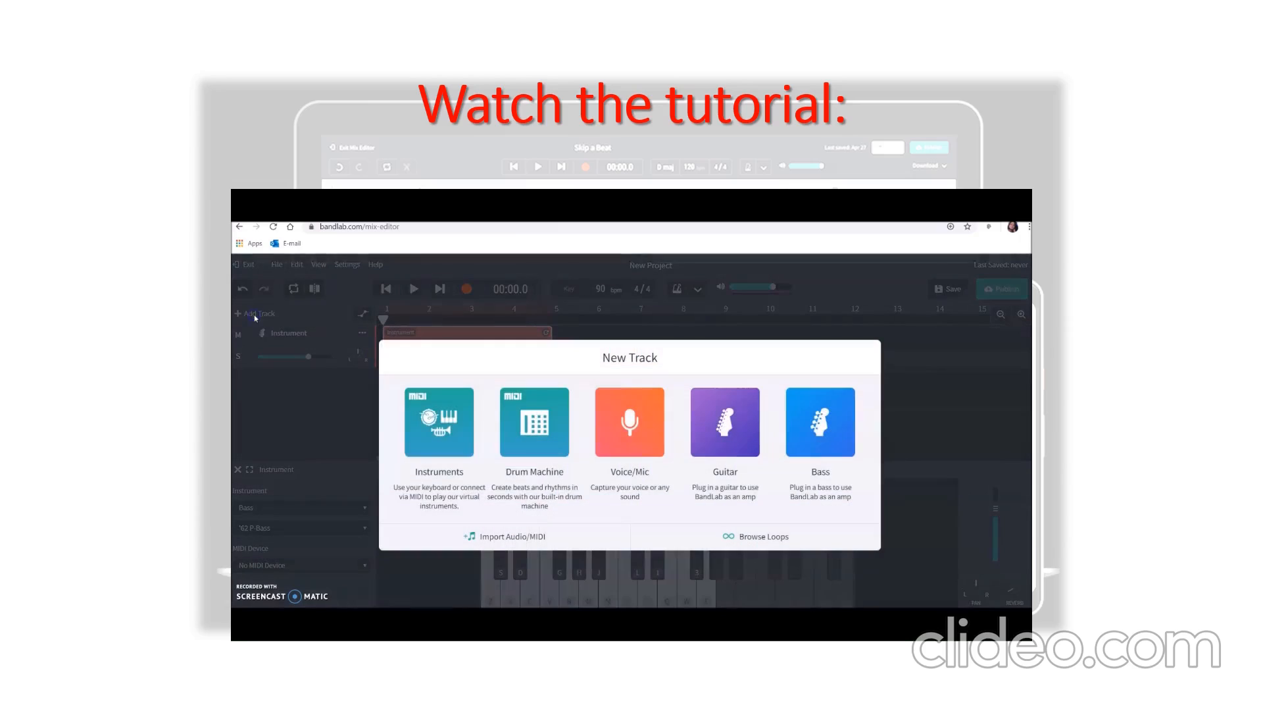
pyautogui.click(452, 433)
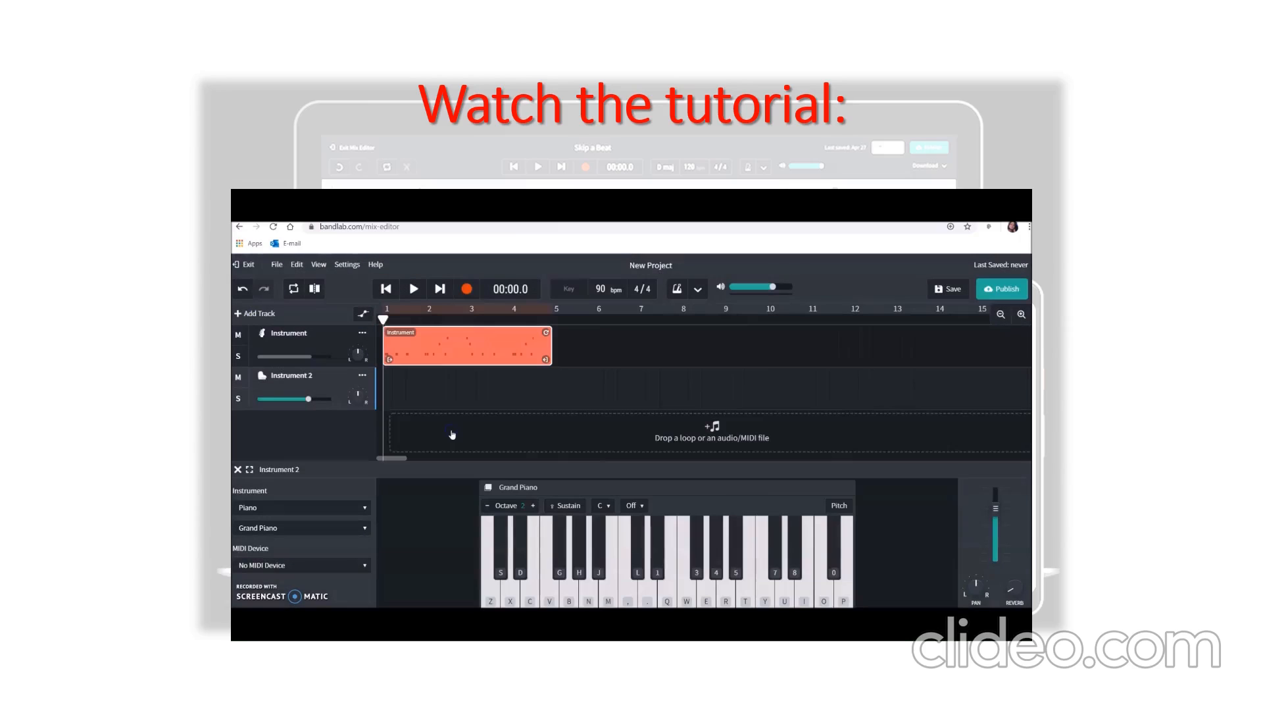
pyautogui.click(305, 511)
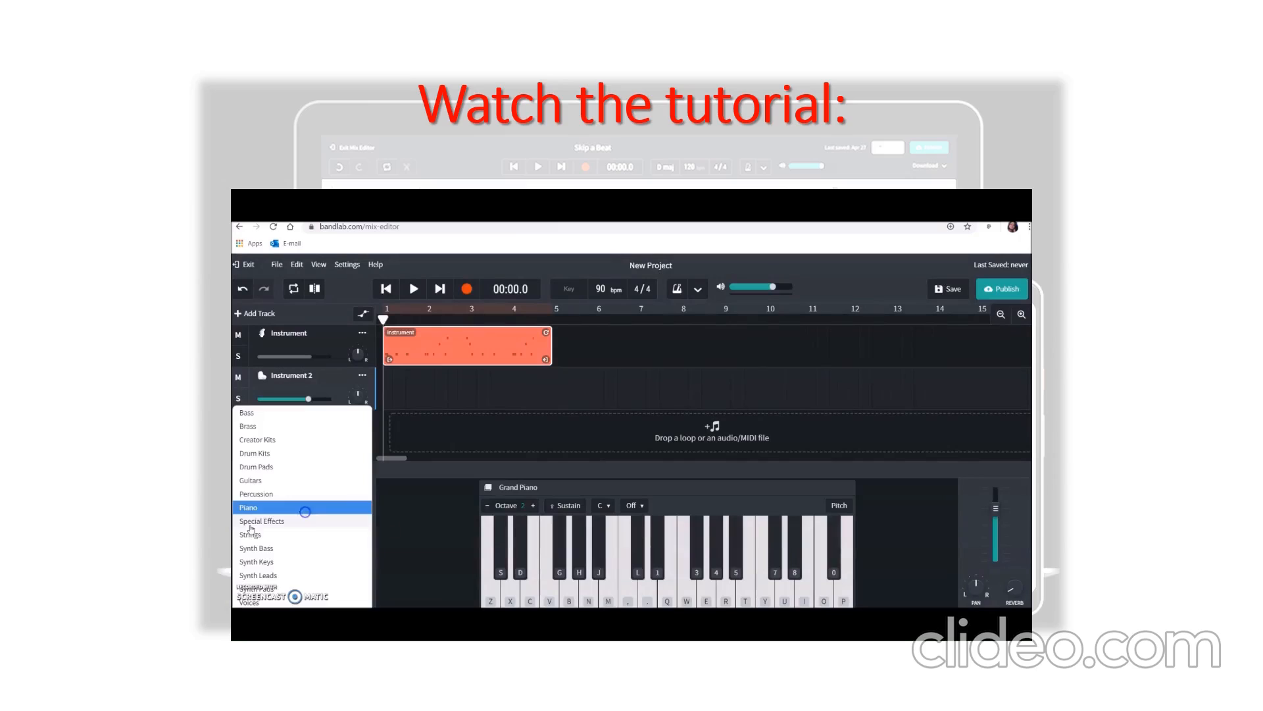
pyautogui.click(264, 481)
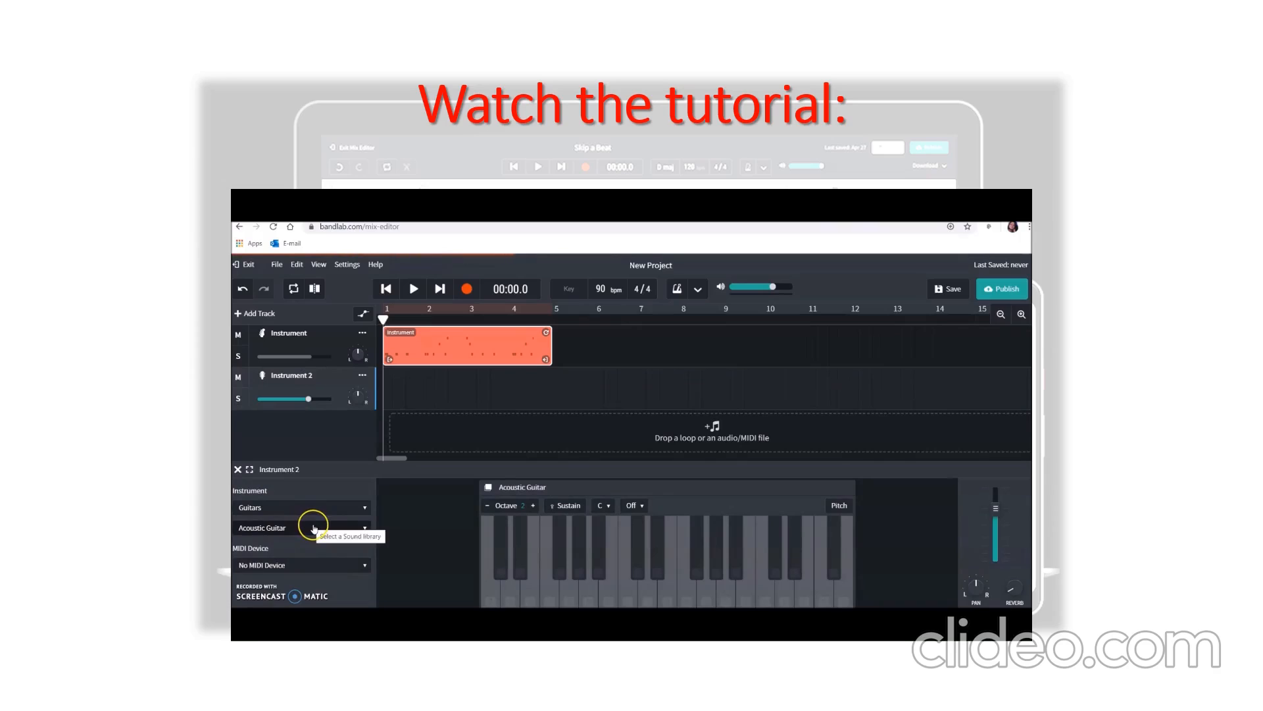
# - Change the second track's guitar sound to Clean Power Chord
pyautogui.click(336, 509)
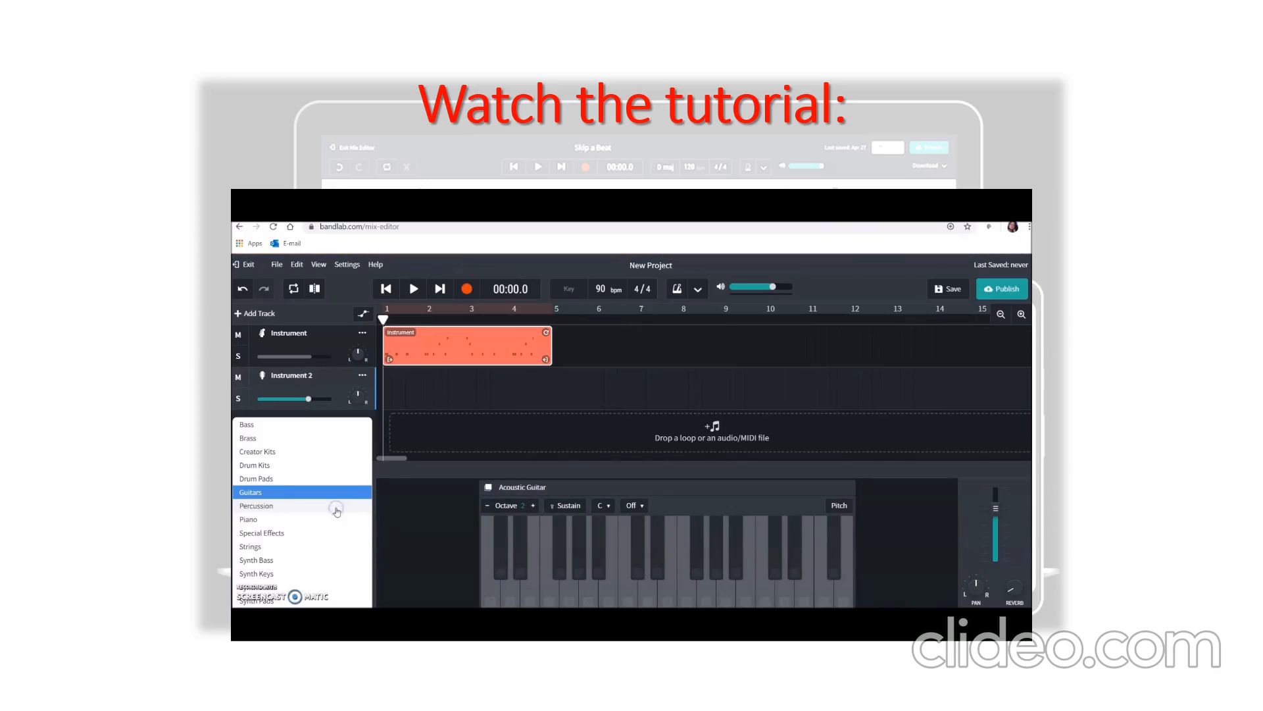
pyautogui.click(263, 492)
pyautogui.click(282, 521)
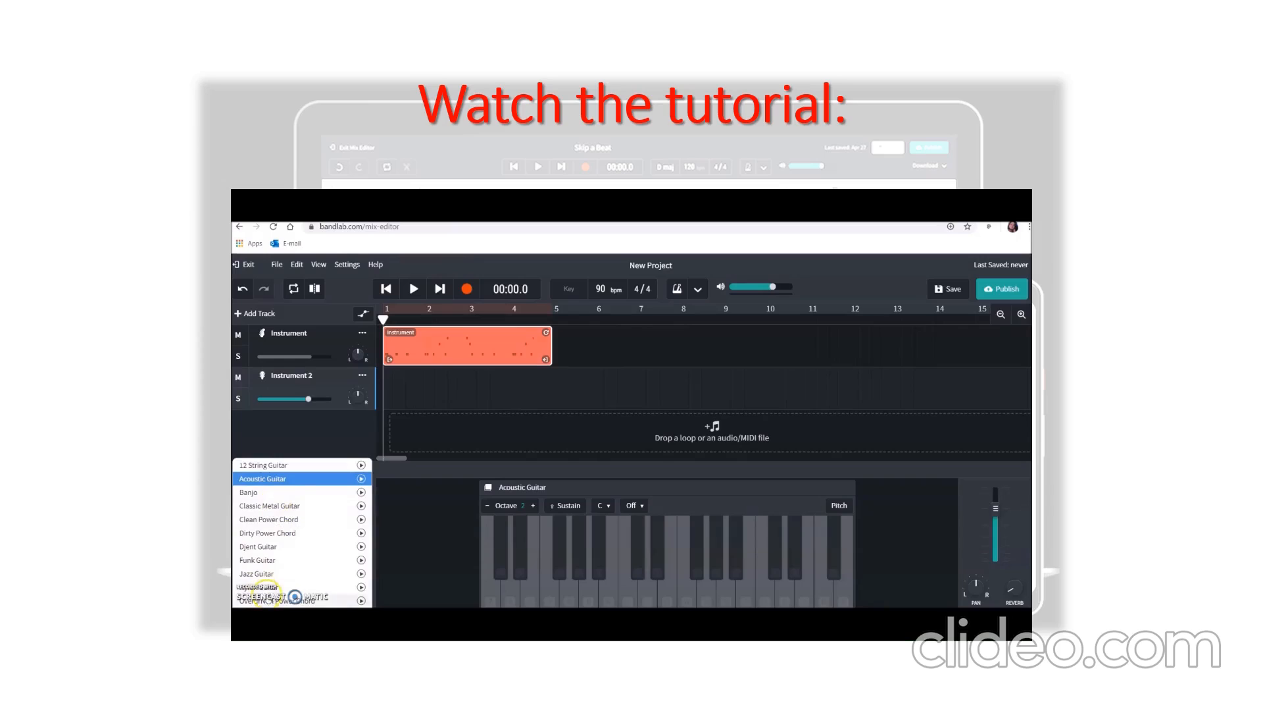
pyautogui.click(290, 521)
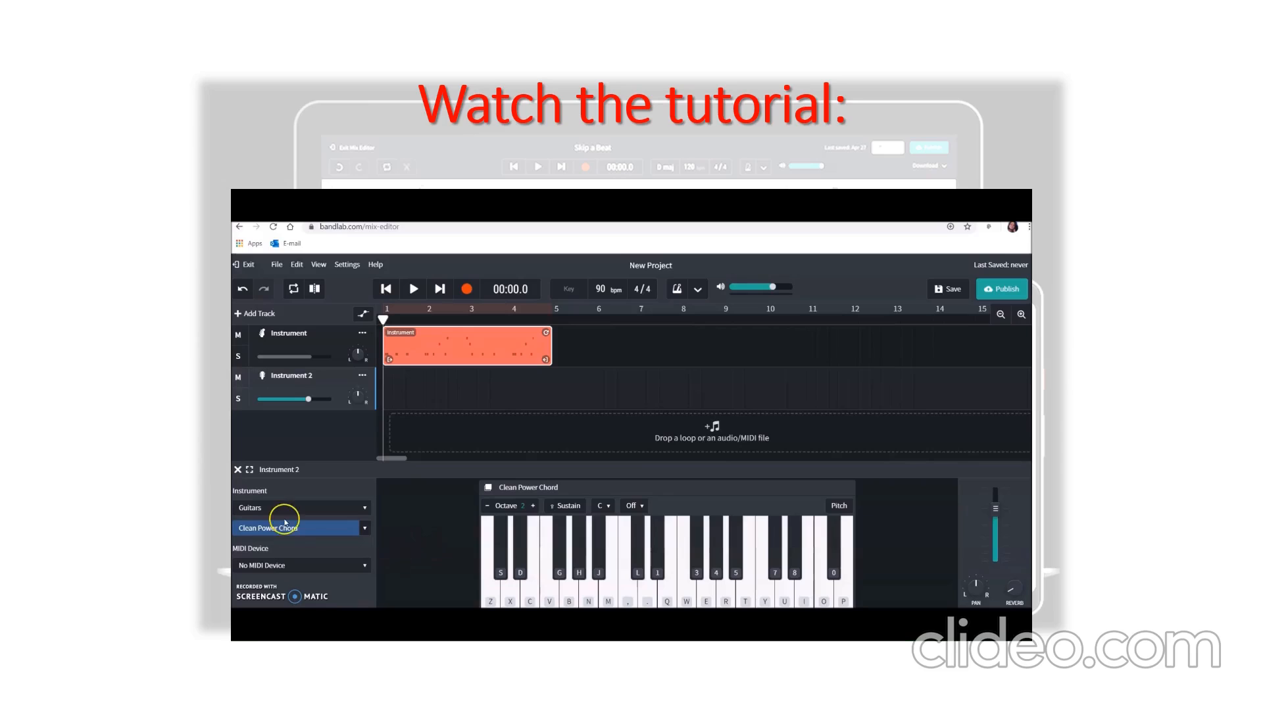
pyautogui.click(336, 494)
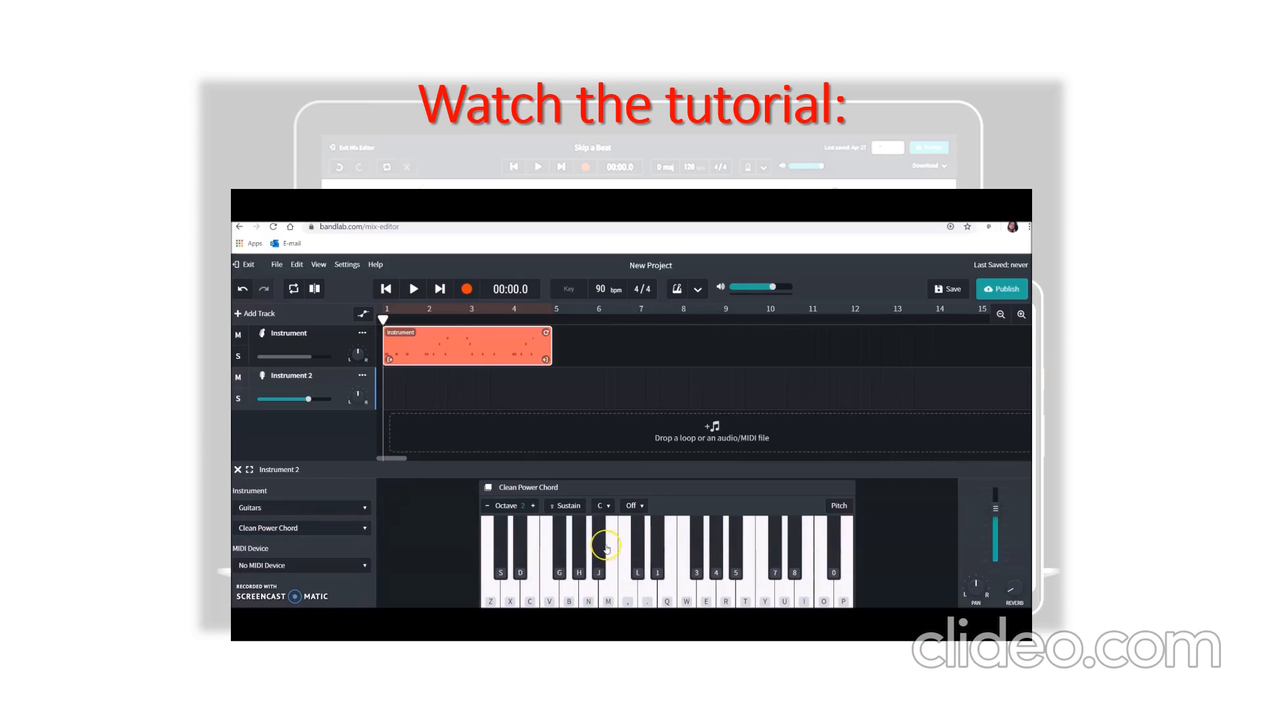
# - Rehearse the guitar riff on the Clean Power Chord sound using the notes labelled B and V
pyautogui.press('b')
pyautogui.press('b')
pyautogui.press('b')
pyautogui.press('b')
pyautogui.press('b')
pyautogui.press('b')
pyautogui.press('b')
pyautogui.press('b')
pyautogui.press('b')
pyautogui.press('b')
pyautogui.press('b')
pyautogui.press('v')
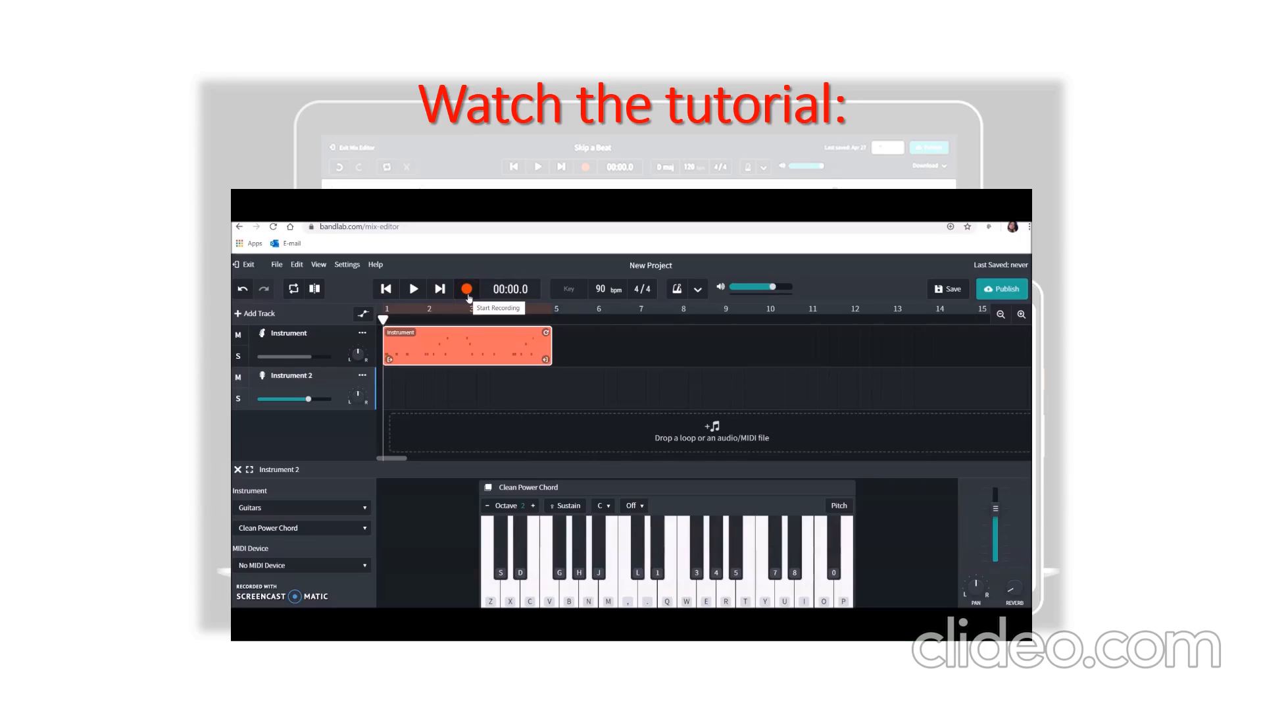
# - Record a riff on the Clean Power Chord track from bar 5 to bar 9 using the notes labelled B, J and comma
pyautogui.click(469, 296)
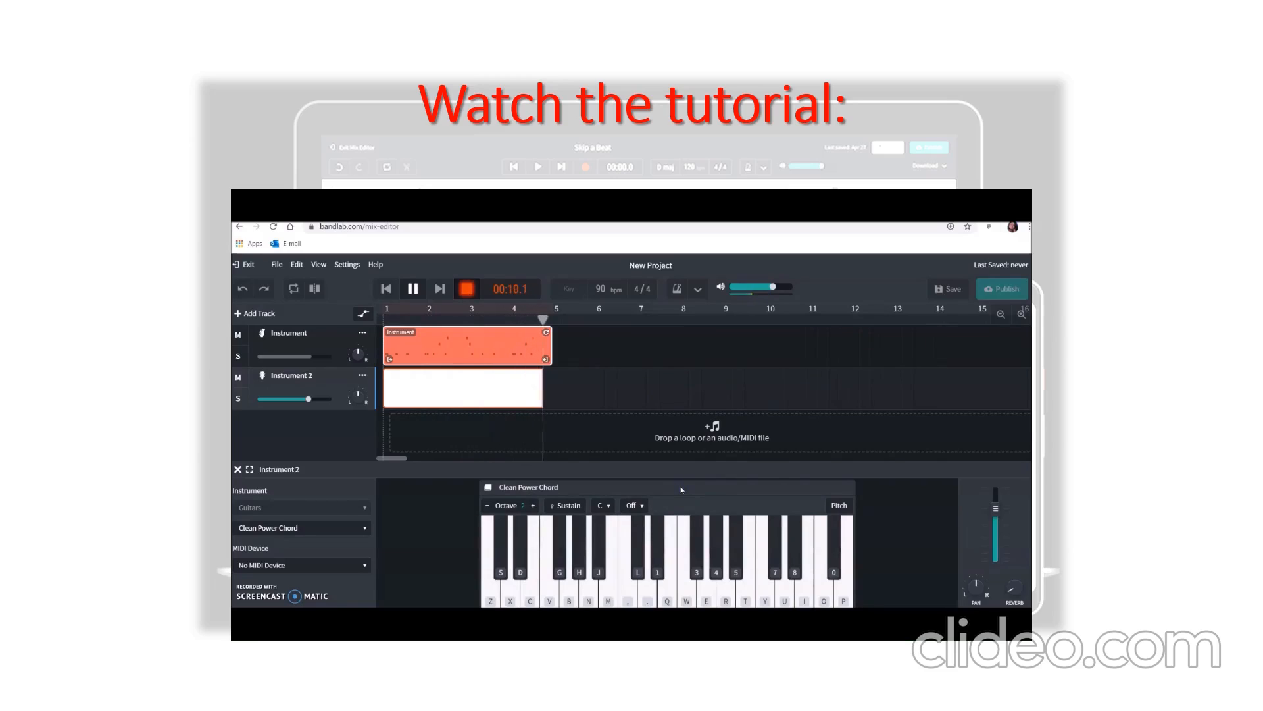
pyautogui.press('b')
pyautogui.press('b')
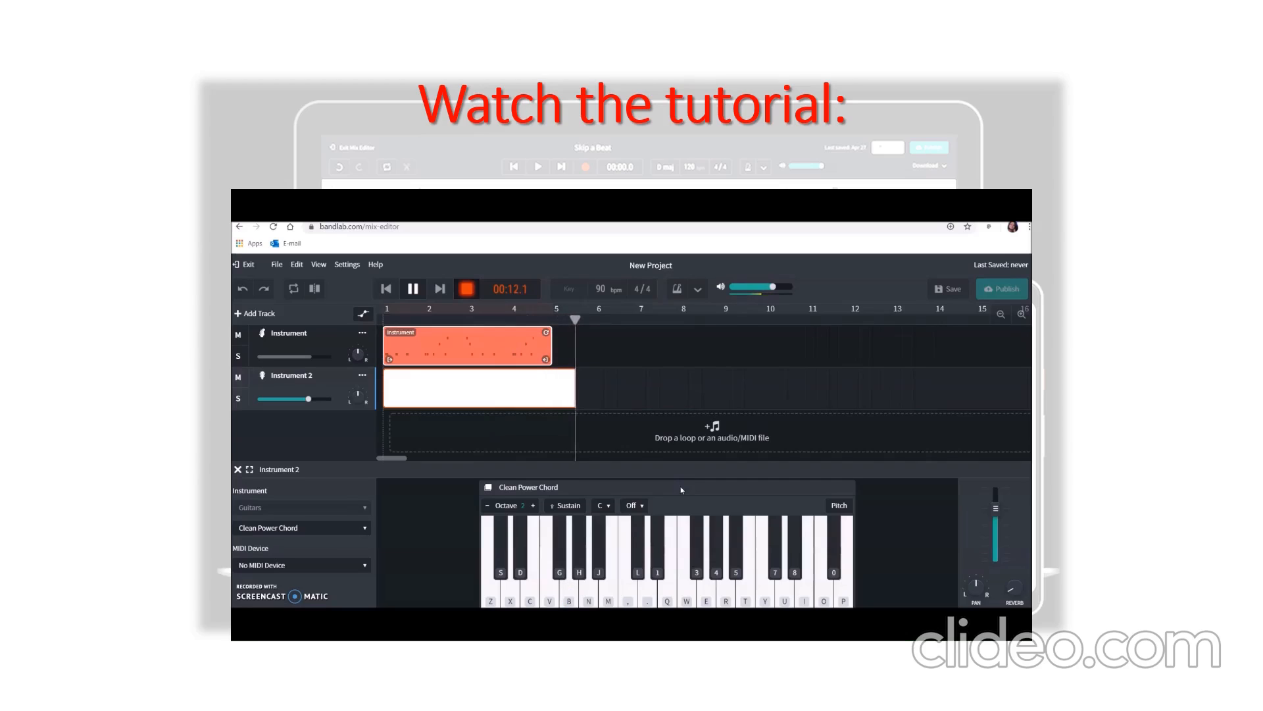
pyautogui.press('b')
pyautogui.press('b')
pyautogui.press('b')
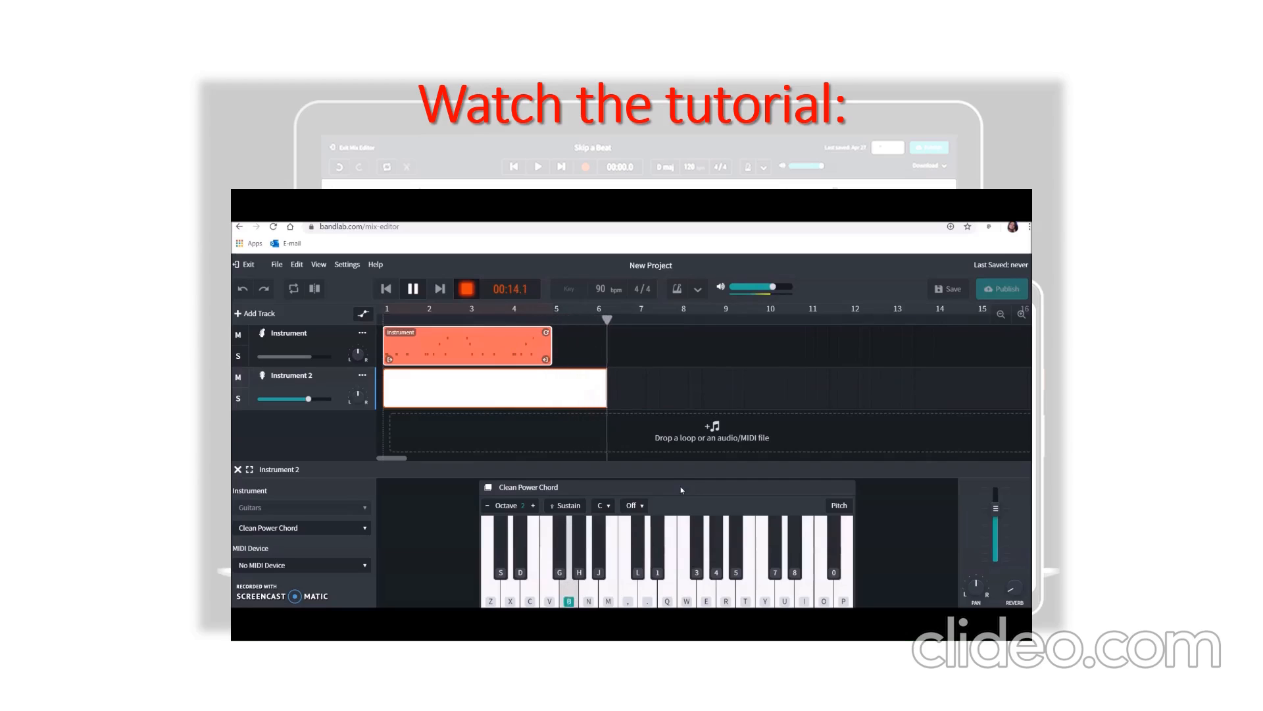
pyautogui.press('j')
pyautogui.press('b')
pyautogui.press(',')
pyautogui.press('j')
pyautogui.press(',')
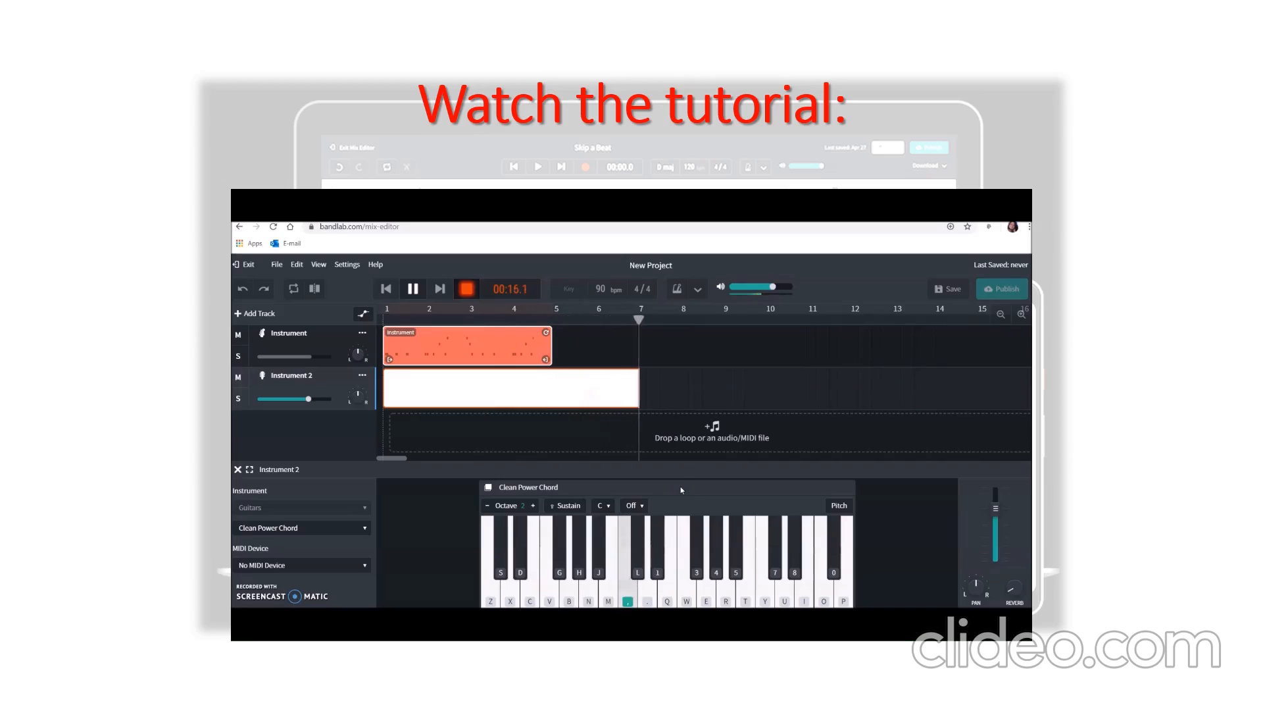
pyautogui.press('b')
pyautogui.press('j')
pyautogui.press('b')
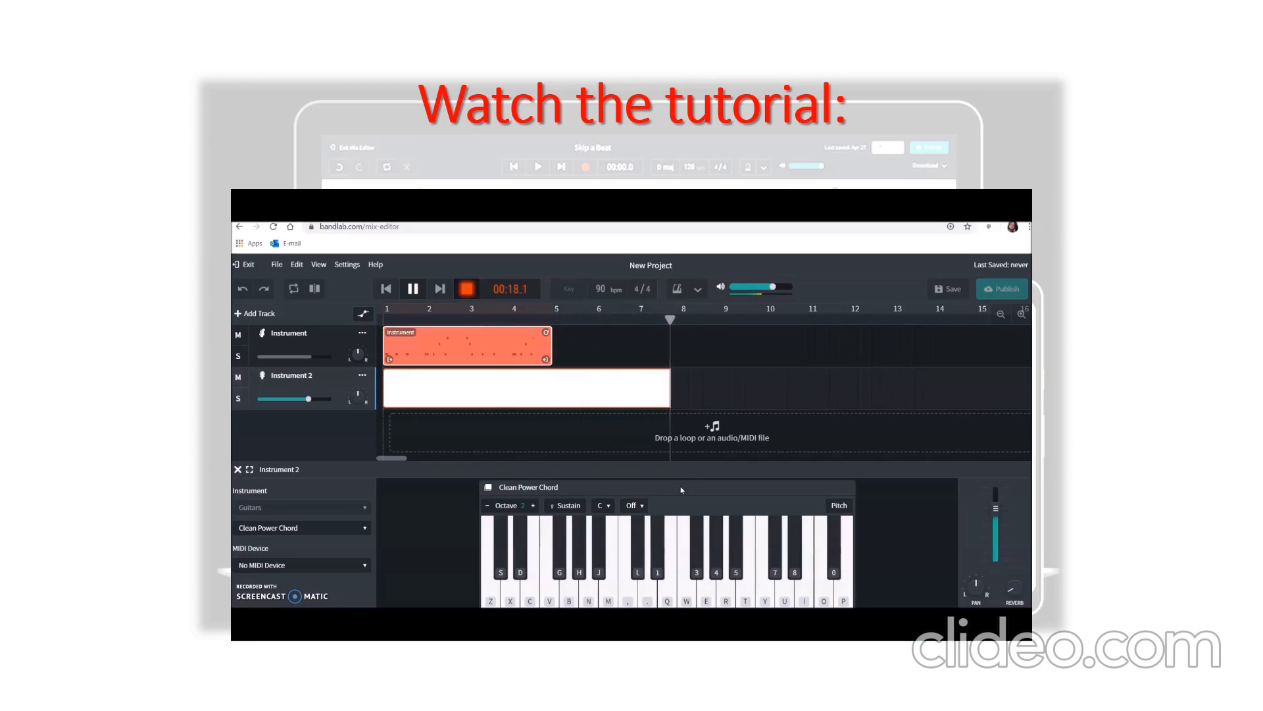
pyautogui.press('b')
pyautogui.press('j')
pyautogui.press(',')
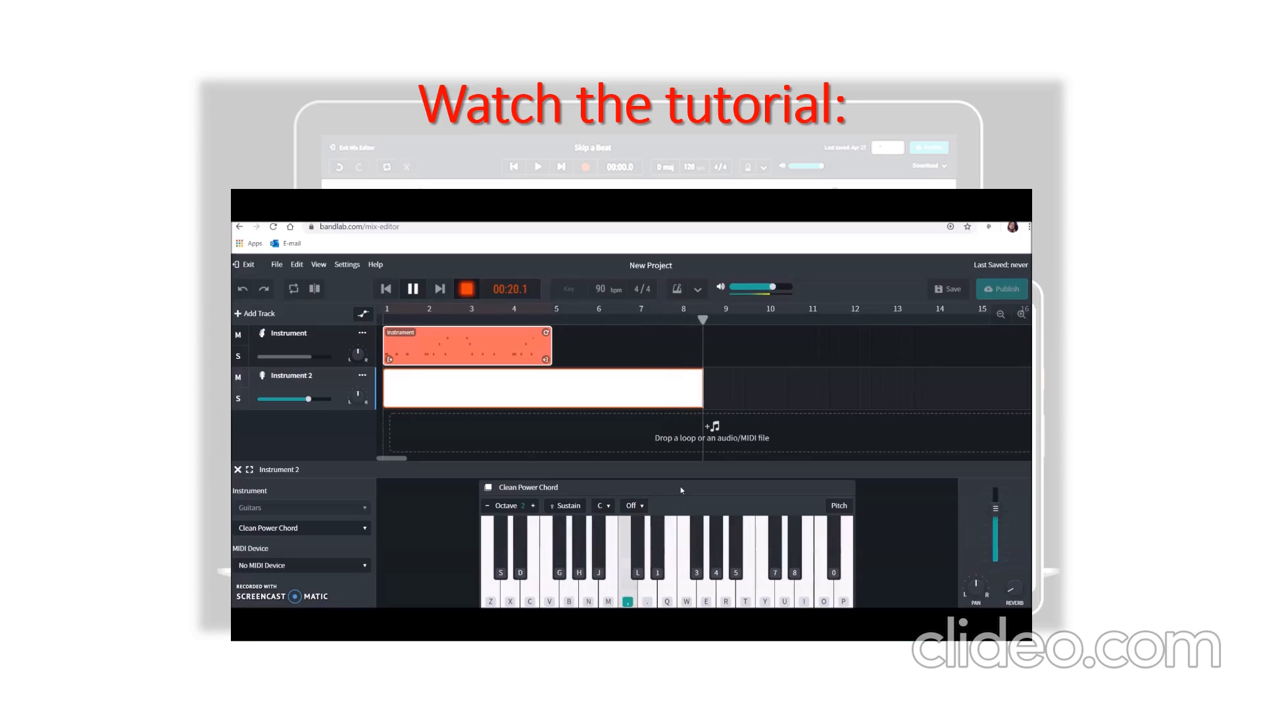
pyautogui.click(412, 289)
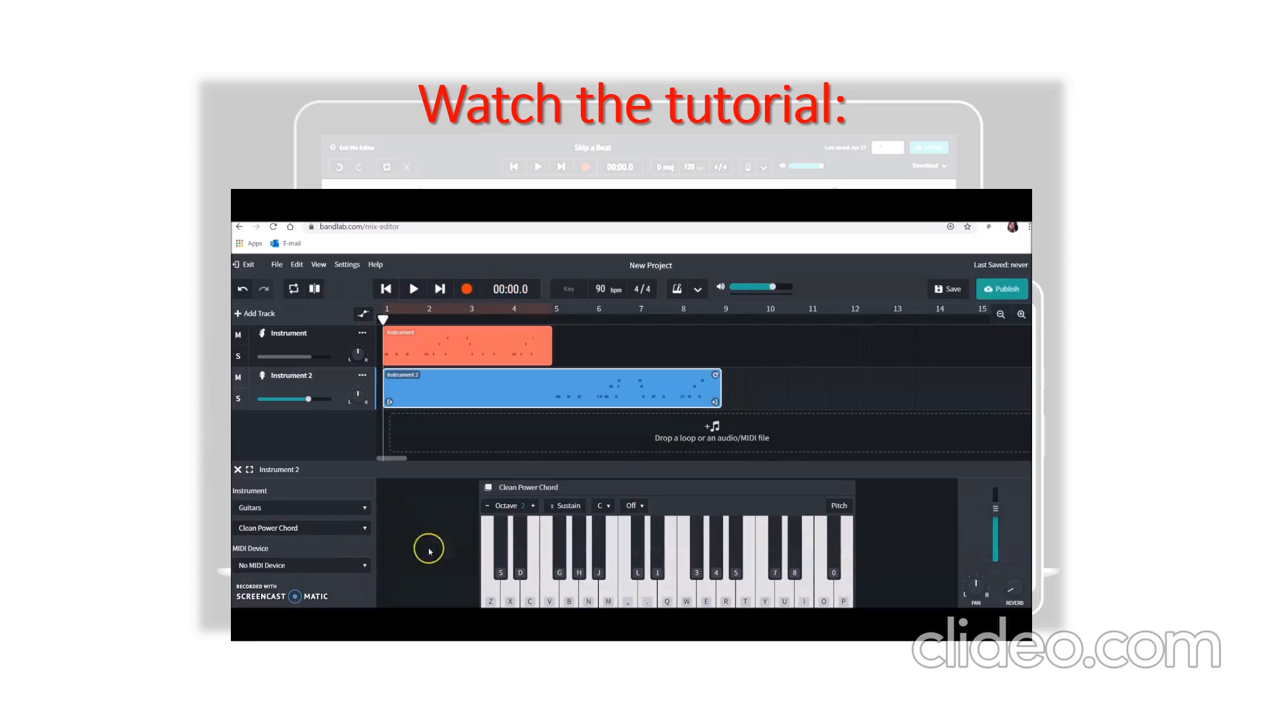
# - Try changing the second track's instrument to Drum Kits
pyautogui.click(295, 508)
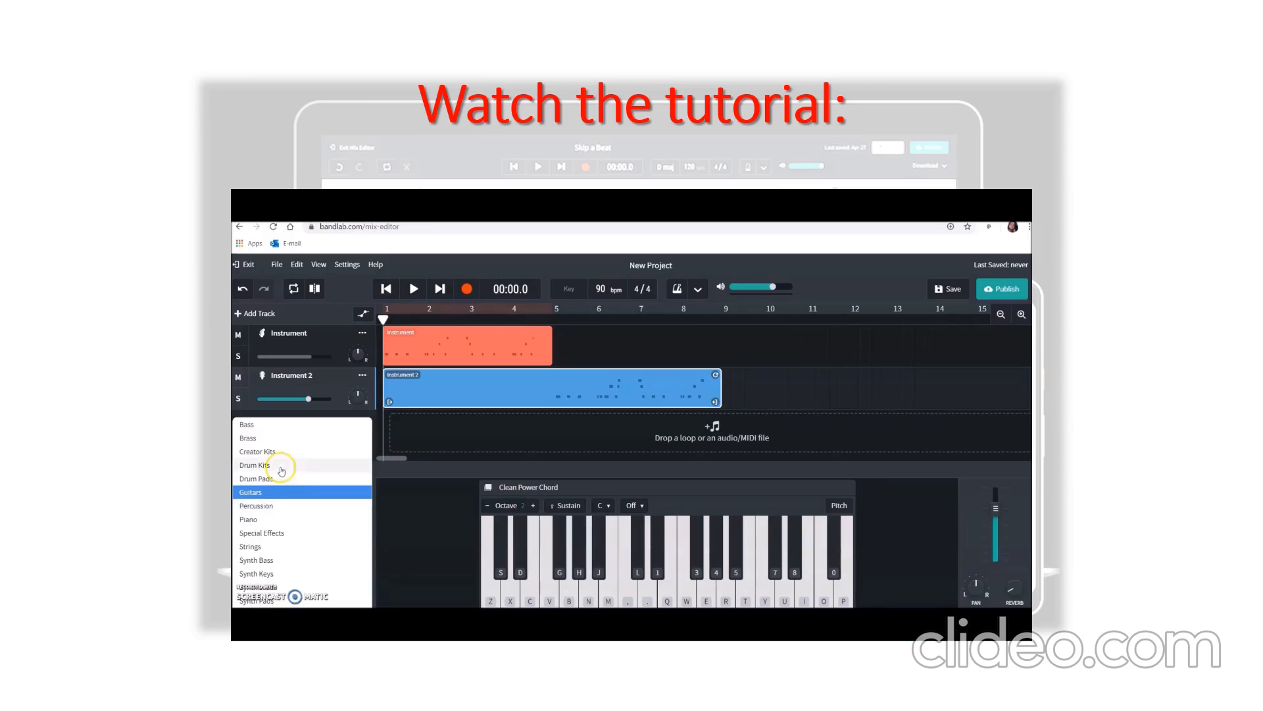
pyautogui.click(268, 508)
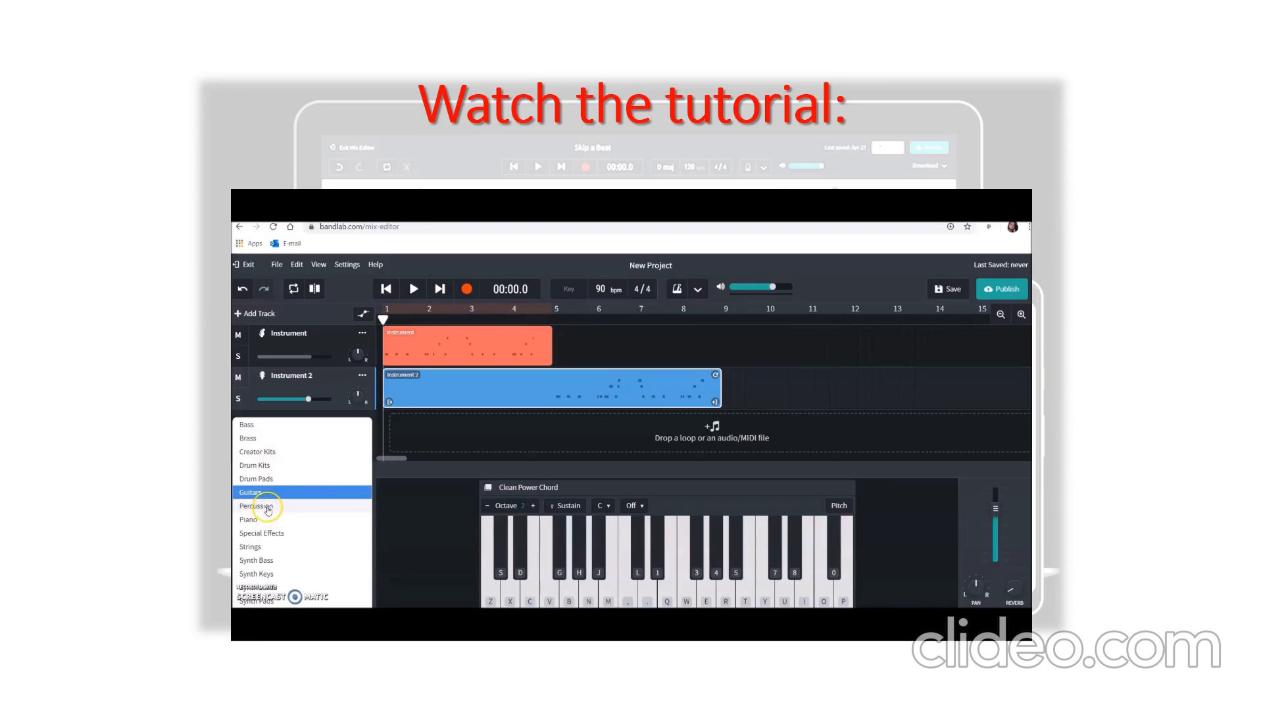
pyautogui.click(269, 467)
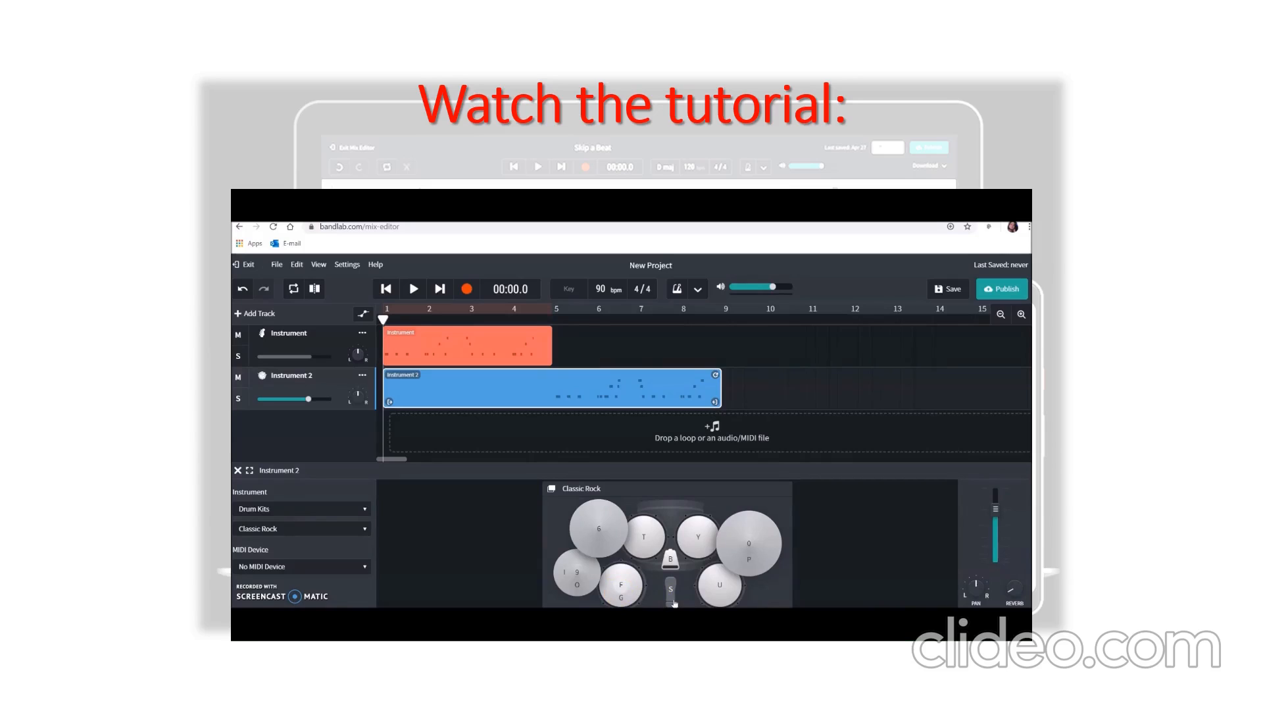
# - Practise a drum beat on the Classic Rock kit using the pads labelled I, F and S
pyautogui.press('i')
pyautogui.press('f')
pyautogui.press('f')
pyautogui.press('f')
pyautogui.press('s')
pyautogui.press('f')
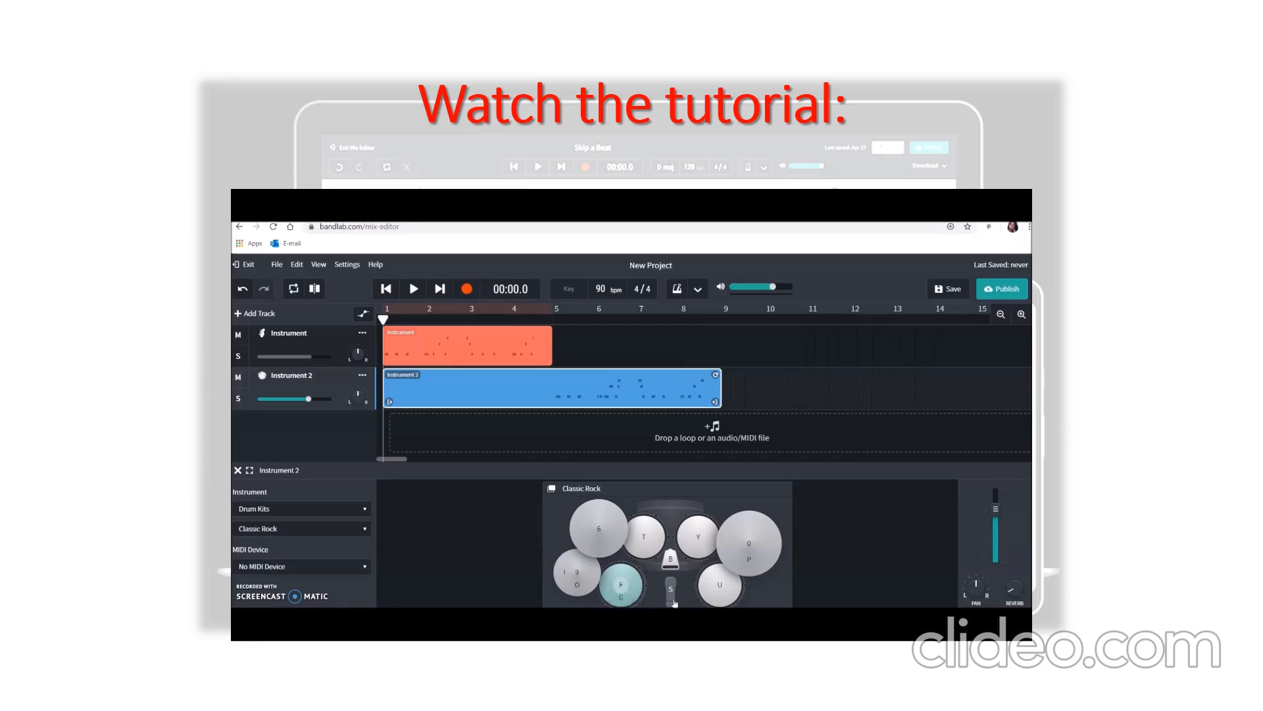
pyautogui.press('i')
pyautogui.press('s')
pyautogui.press('i')
pyautogui.press('f')
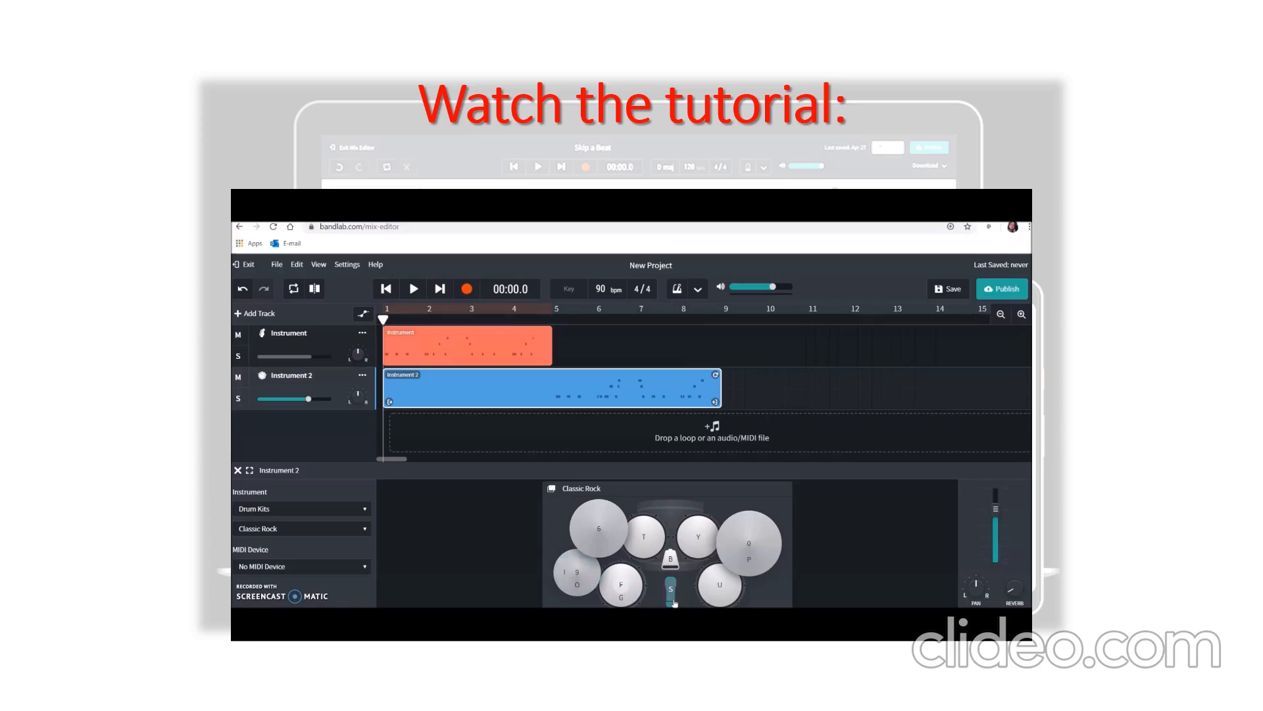
pyautogui.press('i')
pyautogui.press('f')
pyautogui.press('i')
pyautogui.press('f')
pyautogui.press('i')
pyautogui.press('f')
# - Add a third virtual instrument track and set its instrument to Drum Kits
pyautogui.click(259, 314)
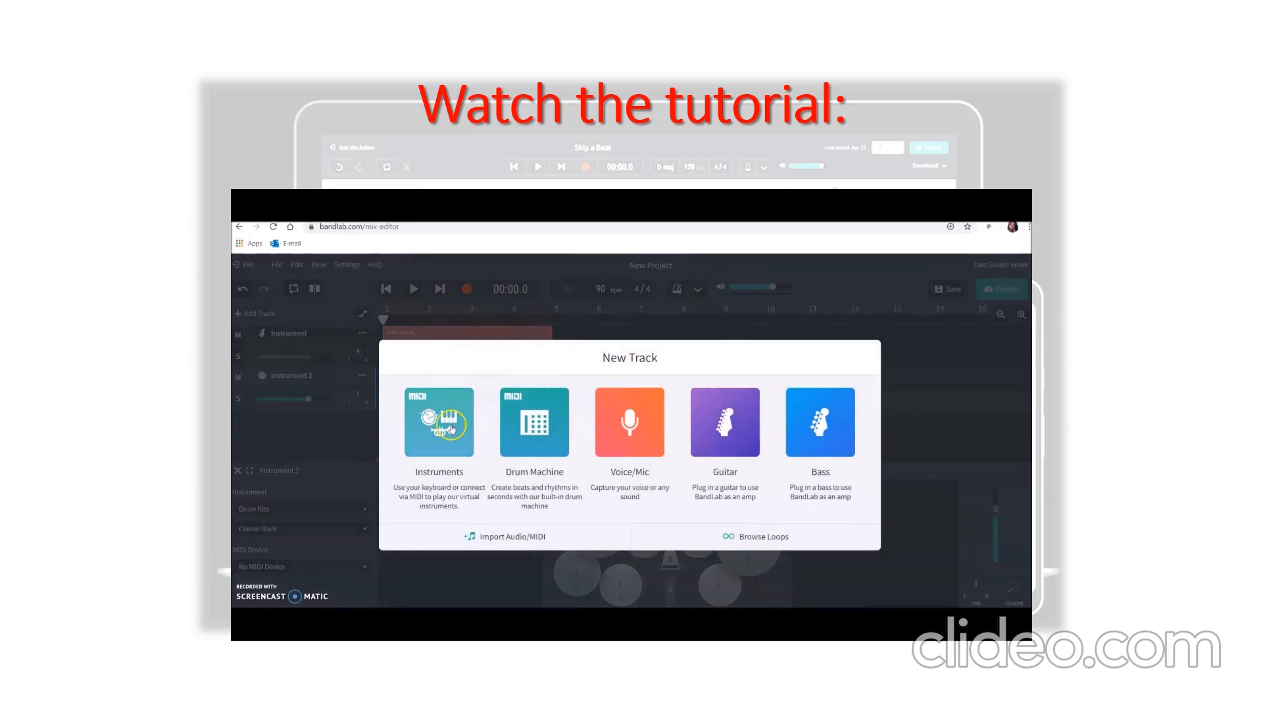
pyautogui.click(452, 429)
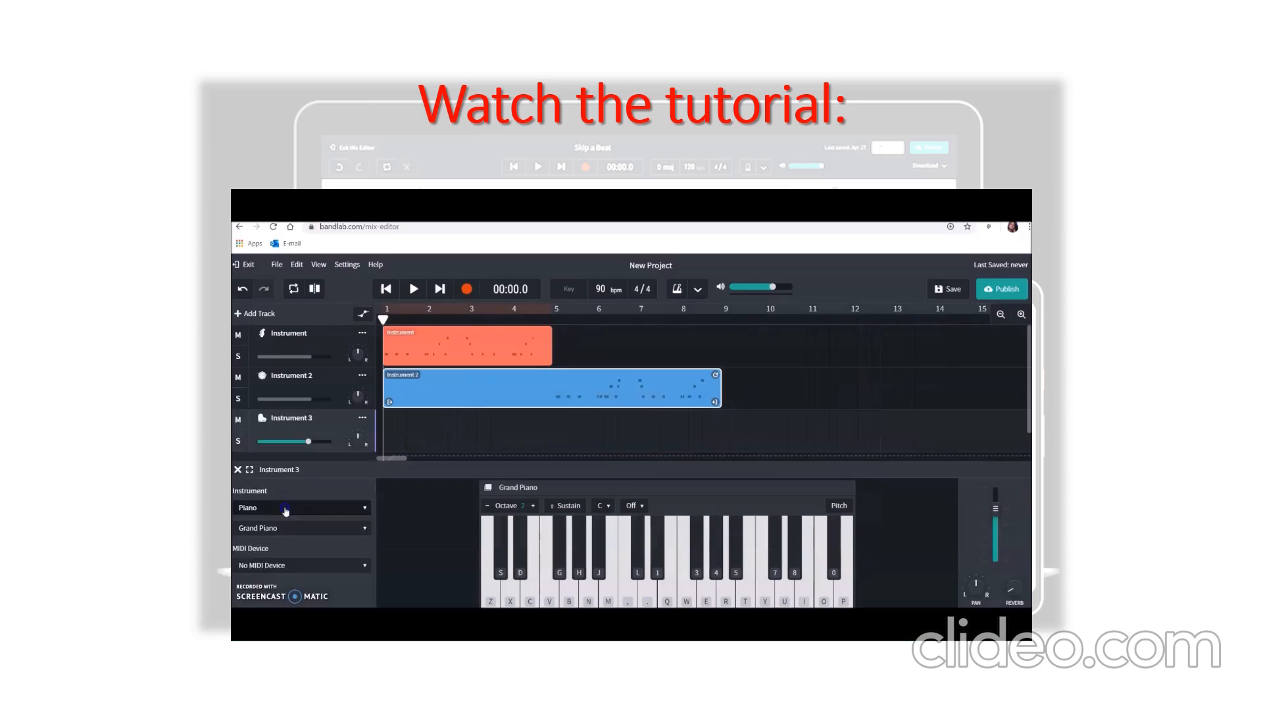
pyautogui.click(285, 510)
pyautogui.click(270, 455)
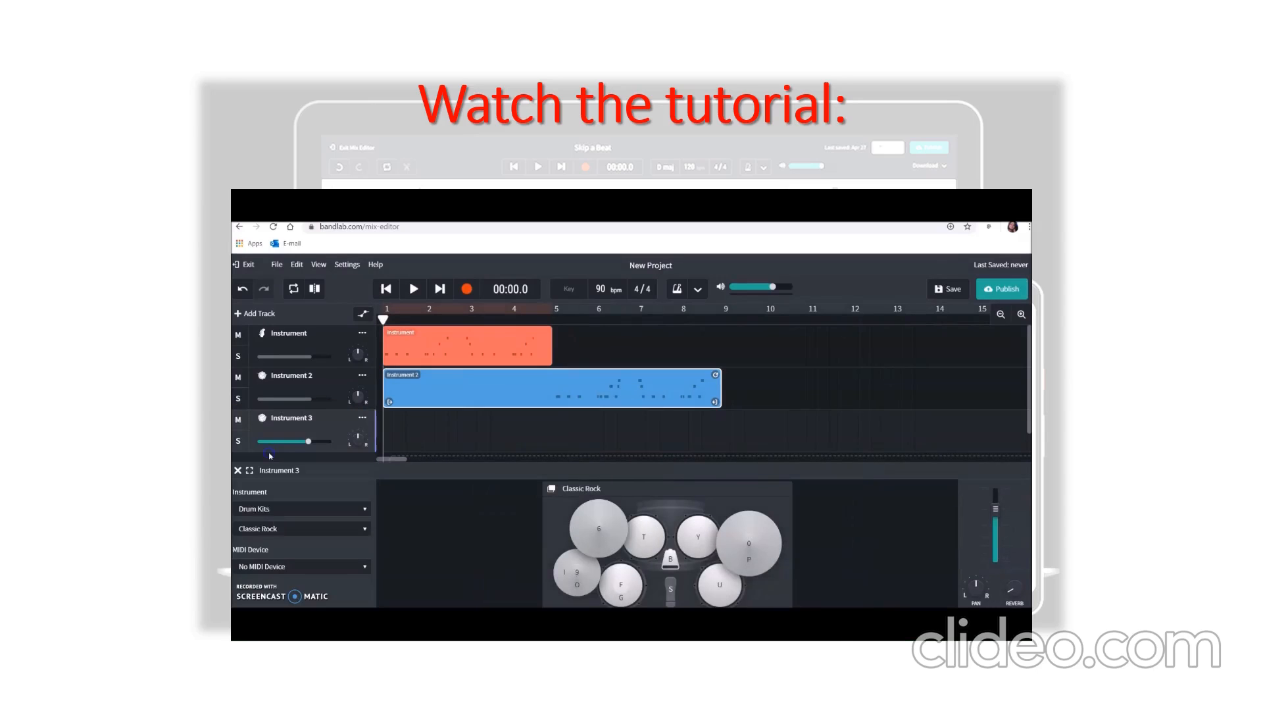
# - Rehearse the beat on the third track's Classic Rock kit with the pads labelled F, S and I
pyautogui.press('f')
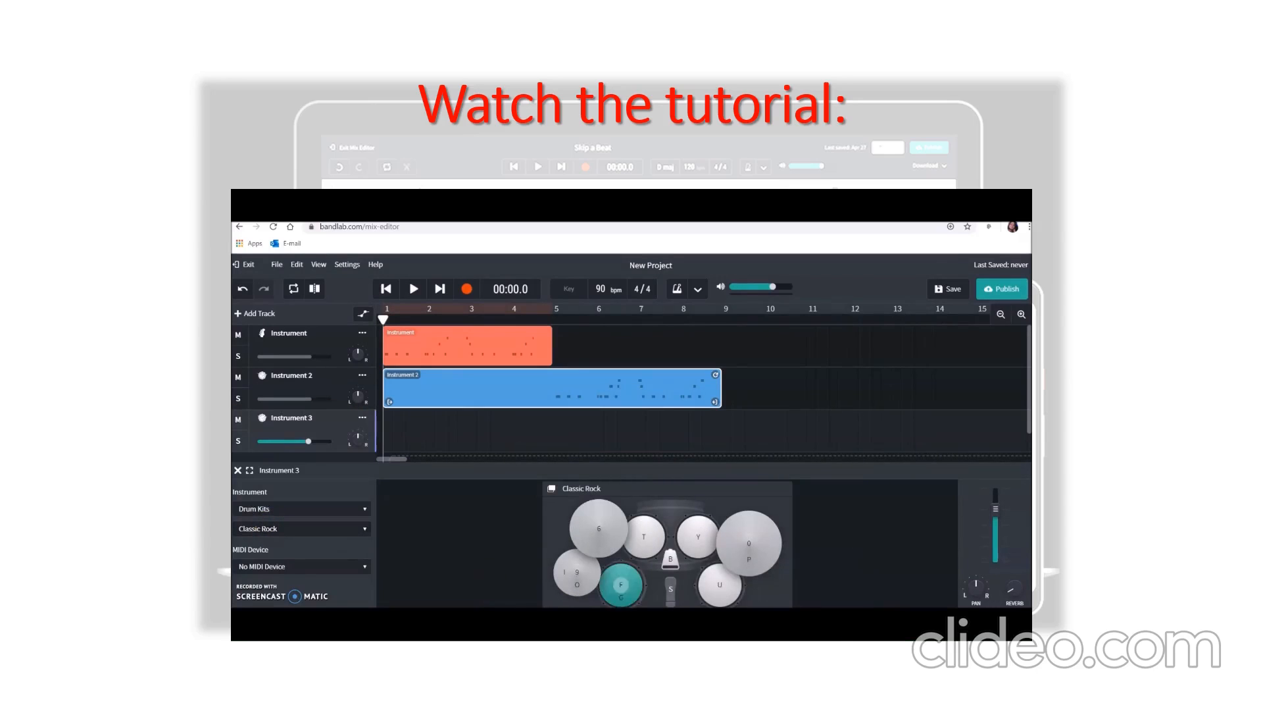
pyautogui.press('s')
pyautogui.press('f')
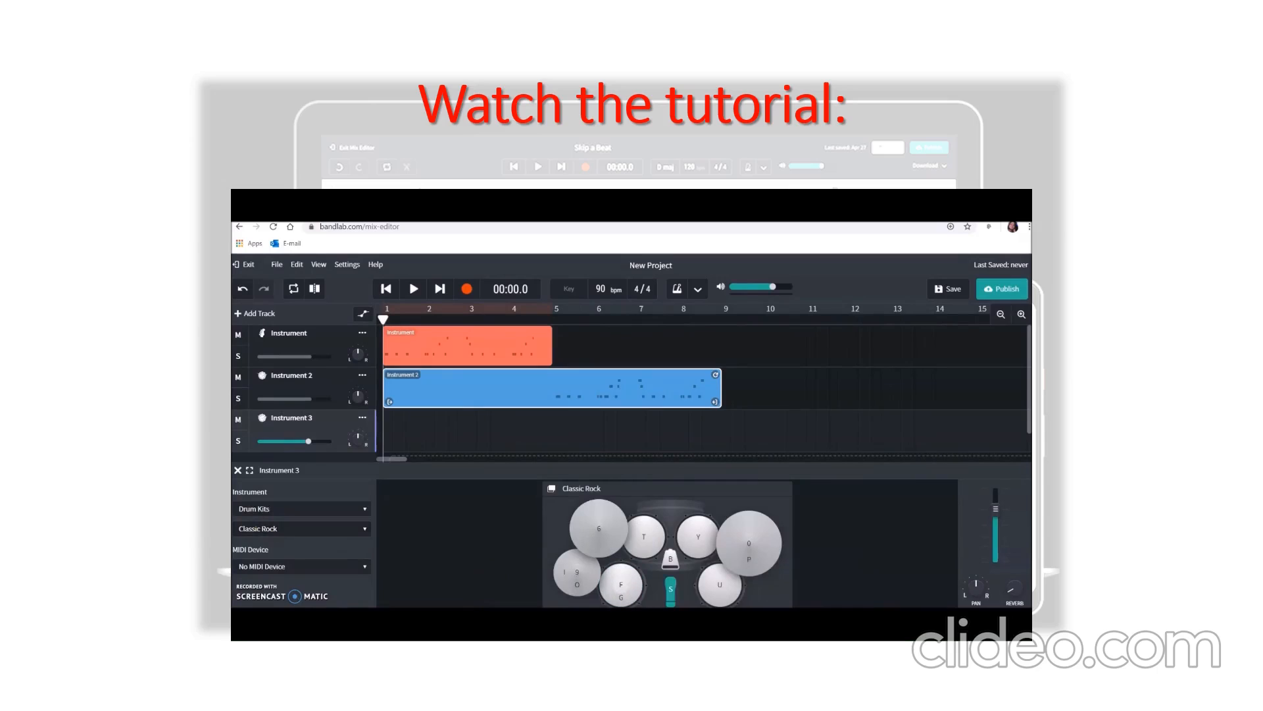
pyautogui.press('i')
pyautogui.press('f')
pyautogui.press('i')
pyautogui.press('s')
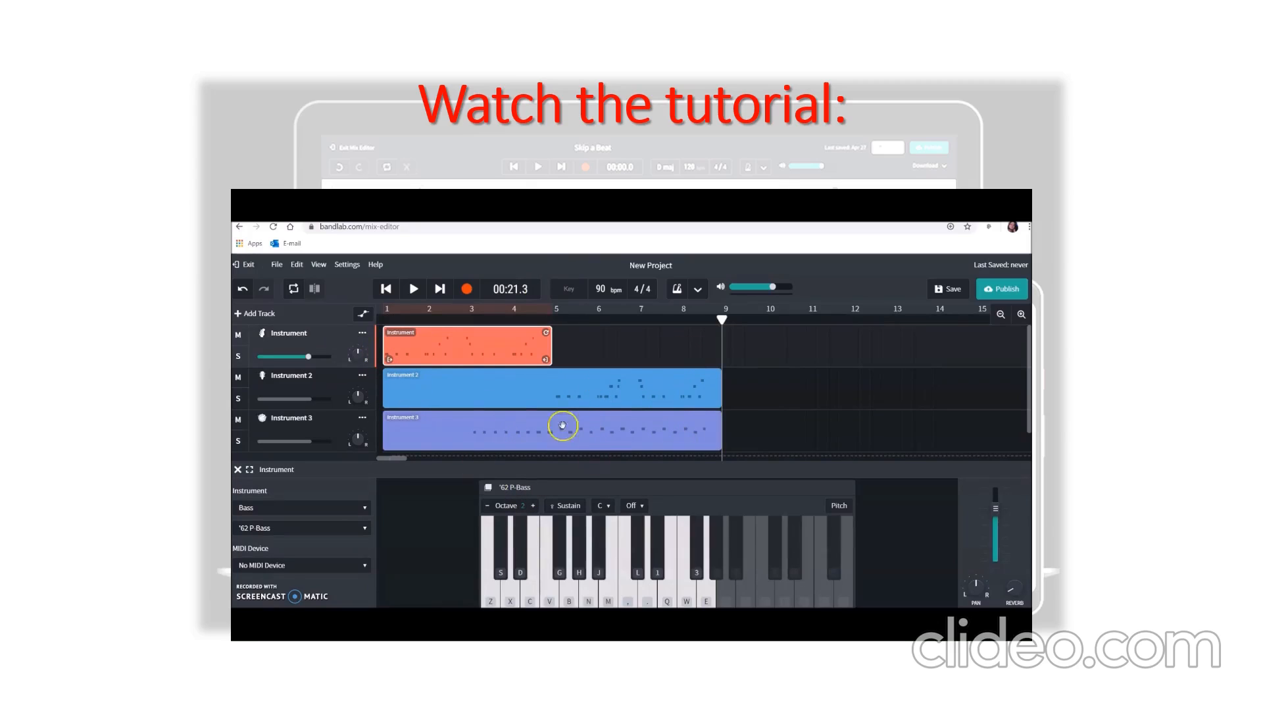
# - Copy the four-bar bass region and paste it at bar 5 of the same track
pyautogui.click(471, 356)
pyautogui.rightClick(467, 349)
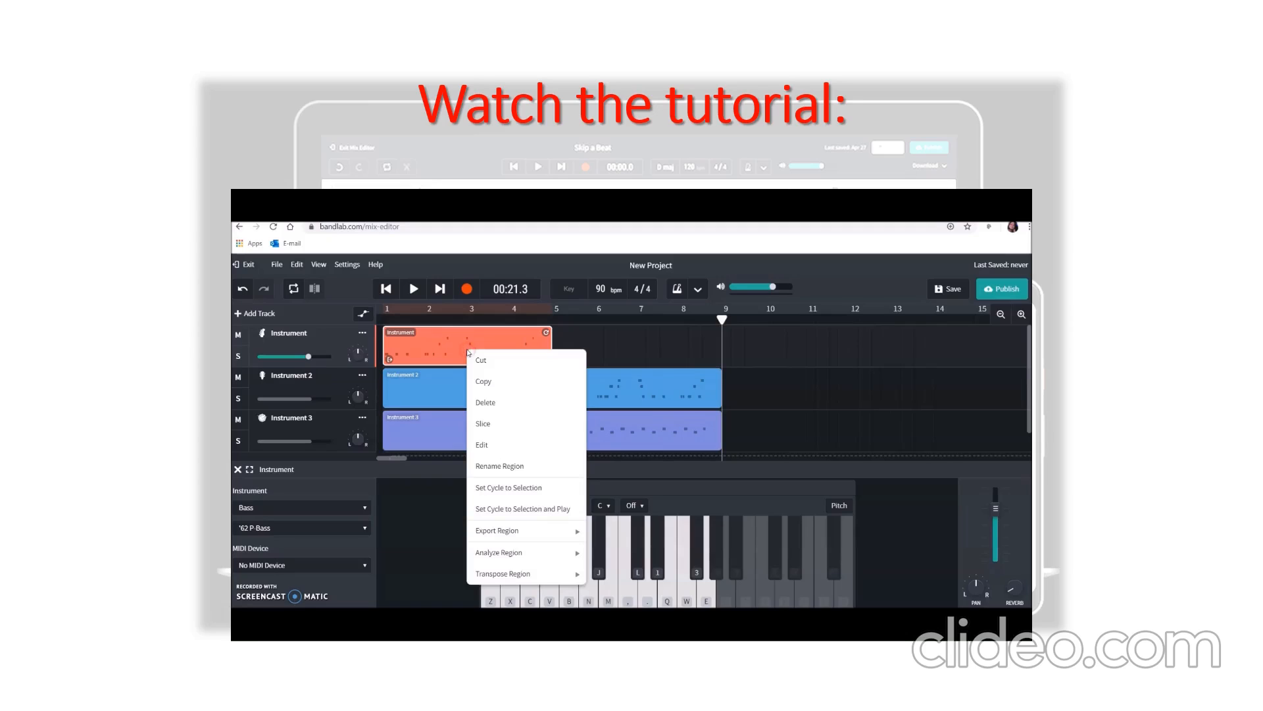
pyautogui.click(494, 382)
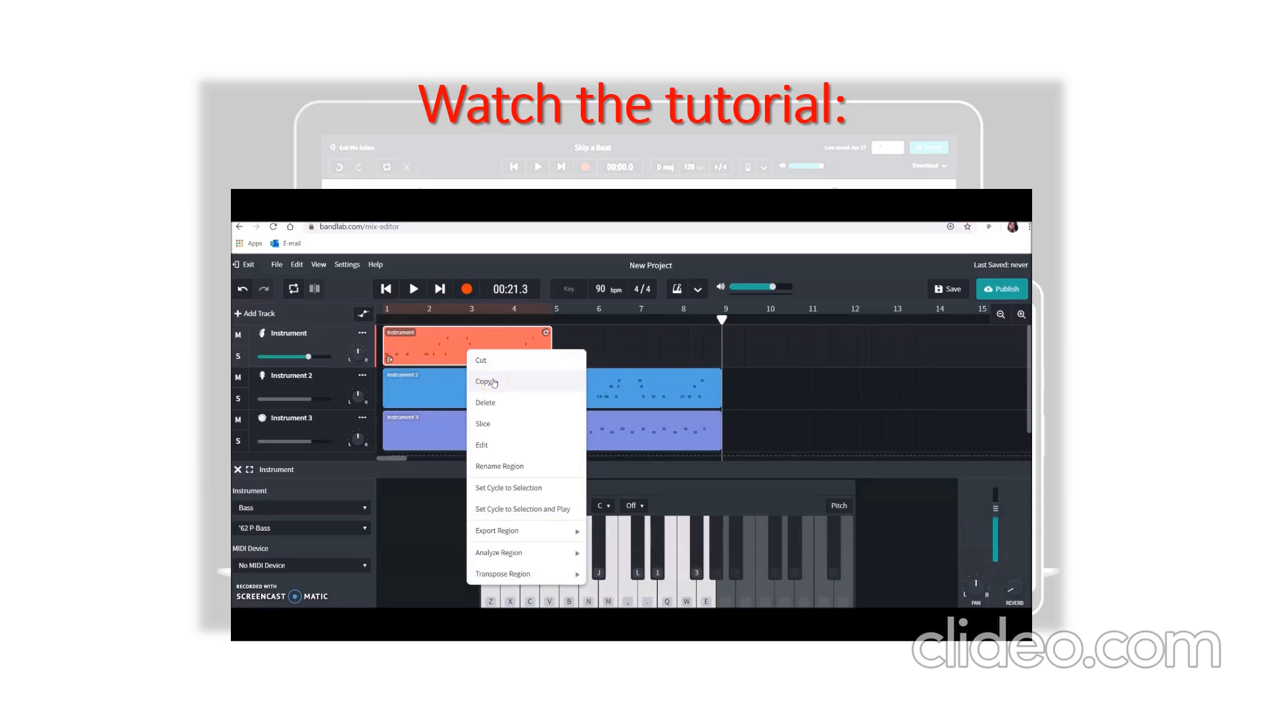
pyautogui.click(493, 381)
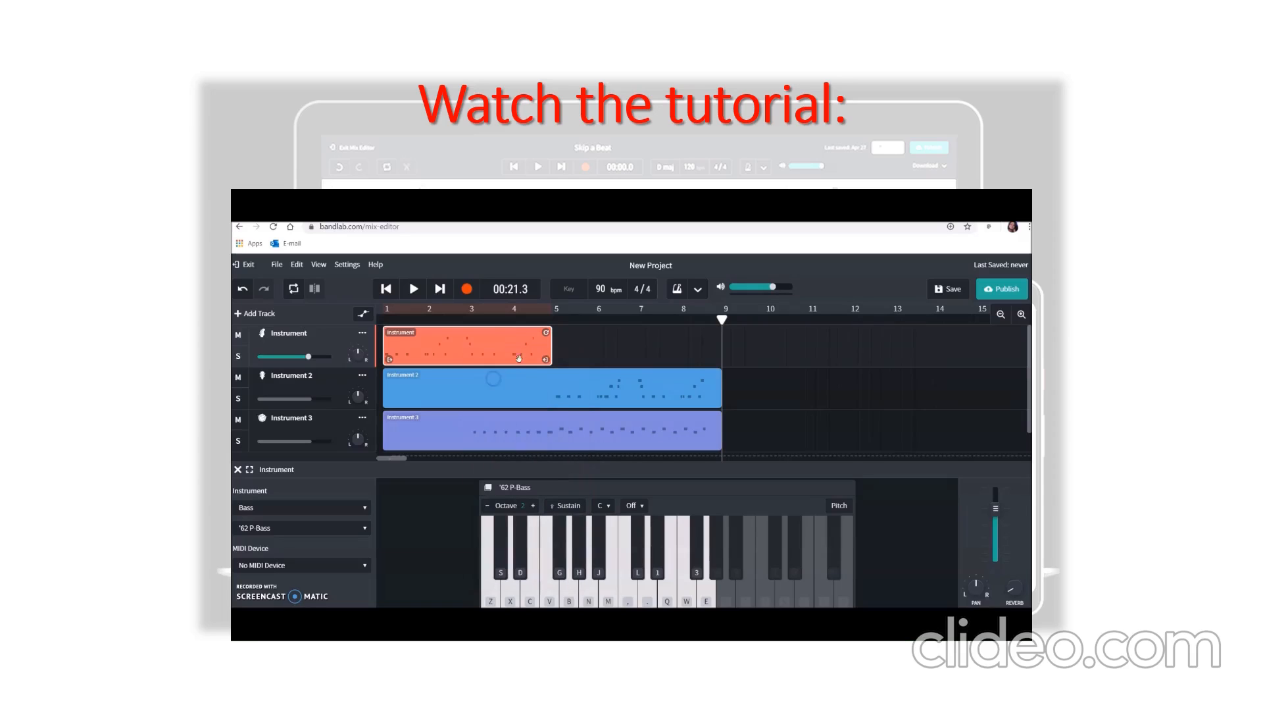
pyautogui.click(554, 318)
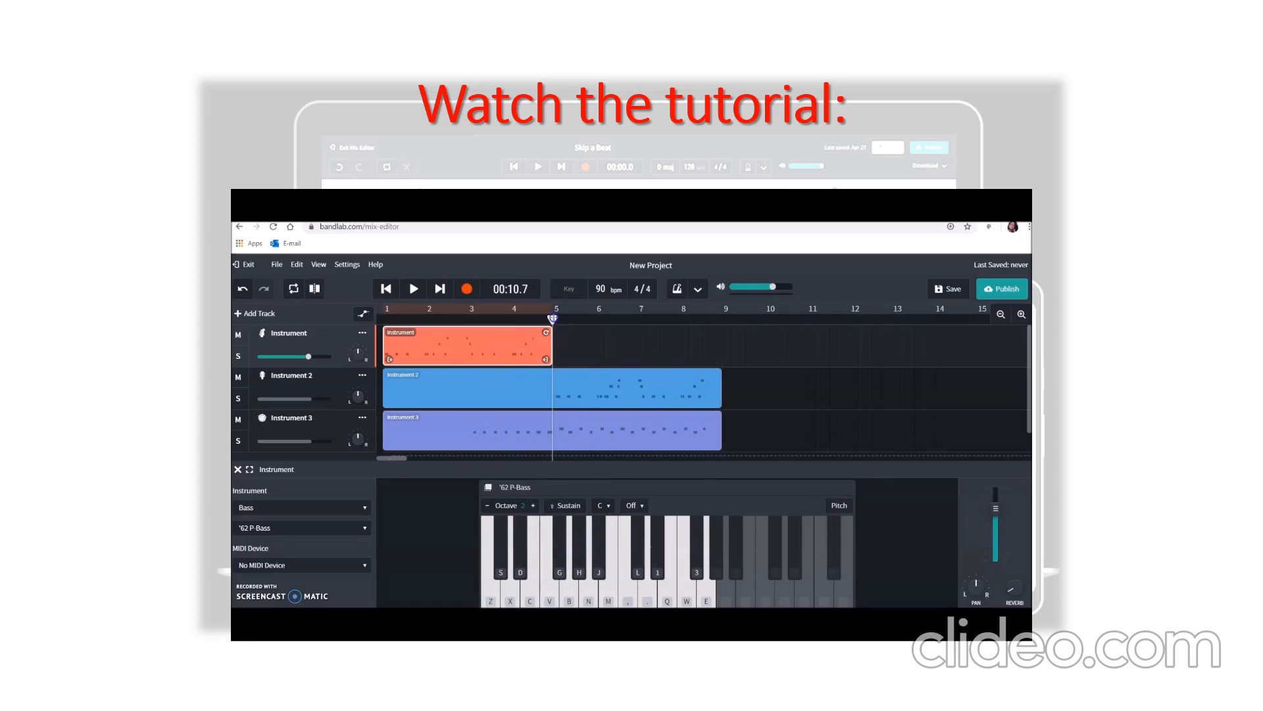
pyautogui.rightClick(566, 340)
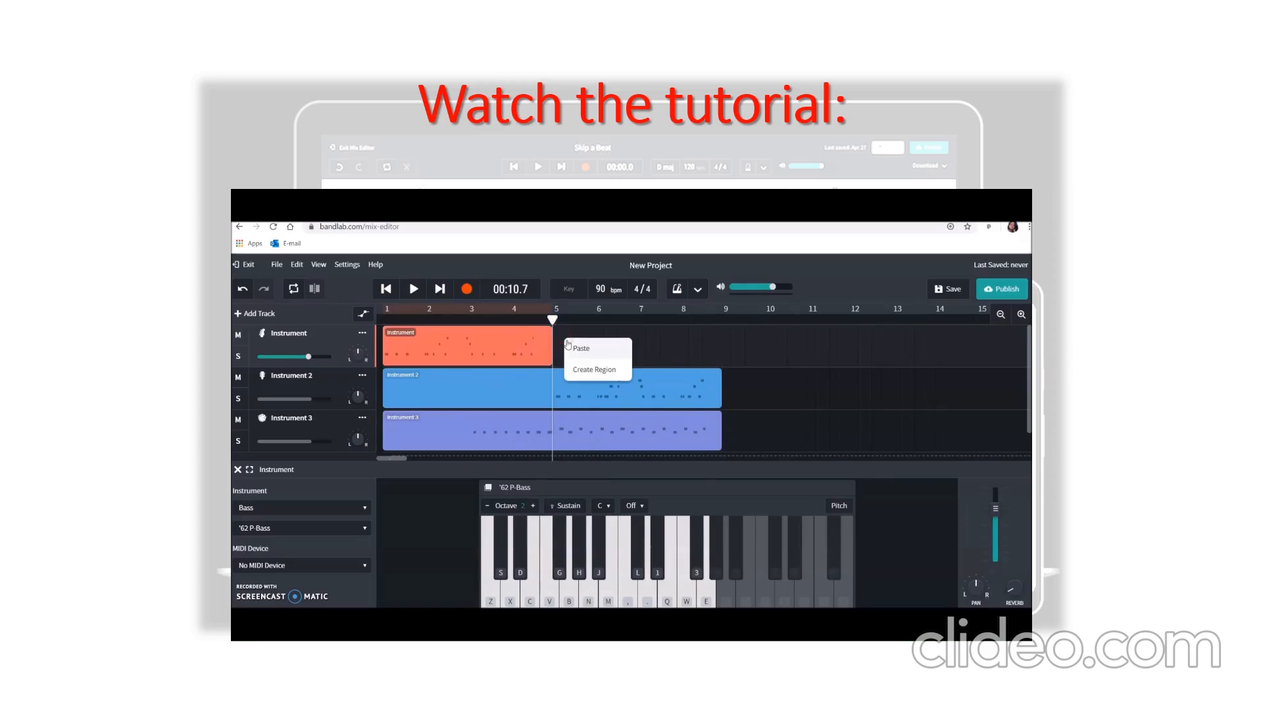
pyautogui.click(572, 346)
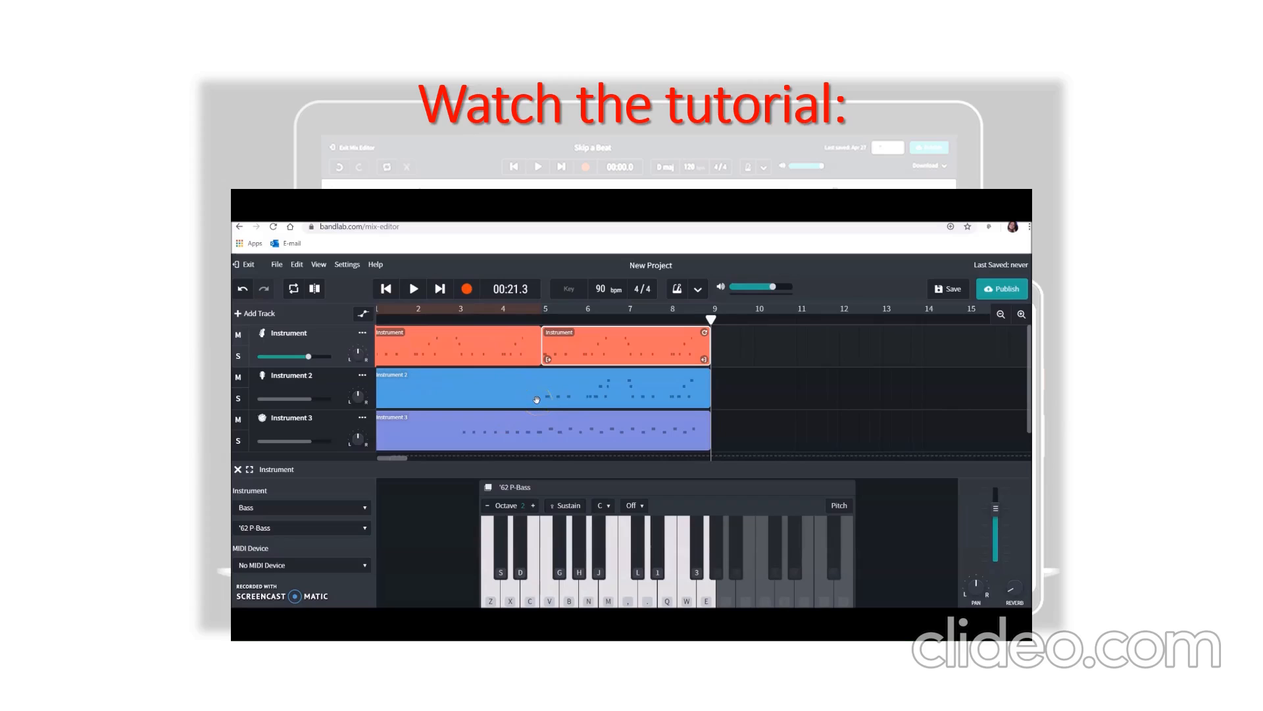
pyautogui.hscroll(-1, 536, 399)
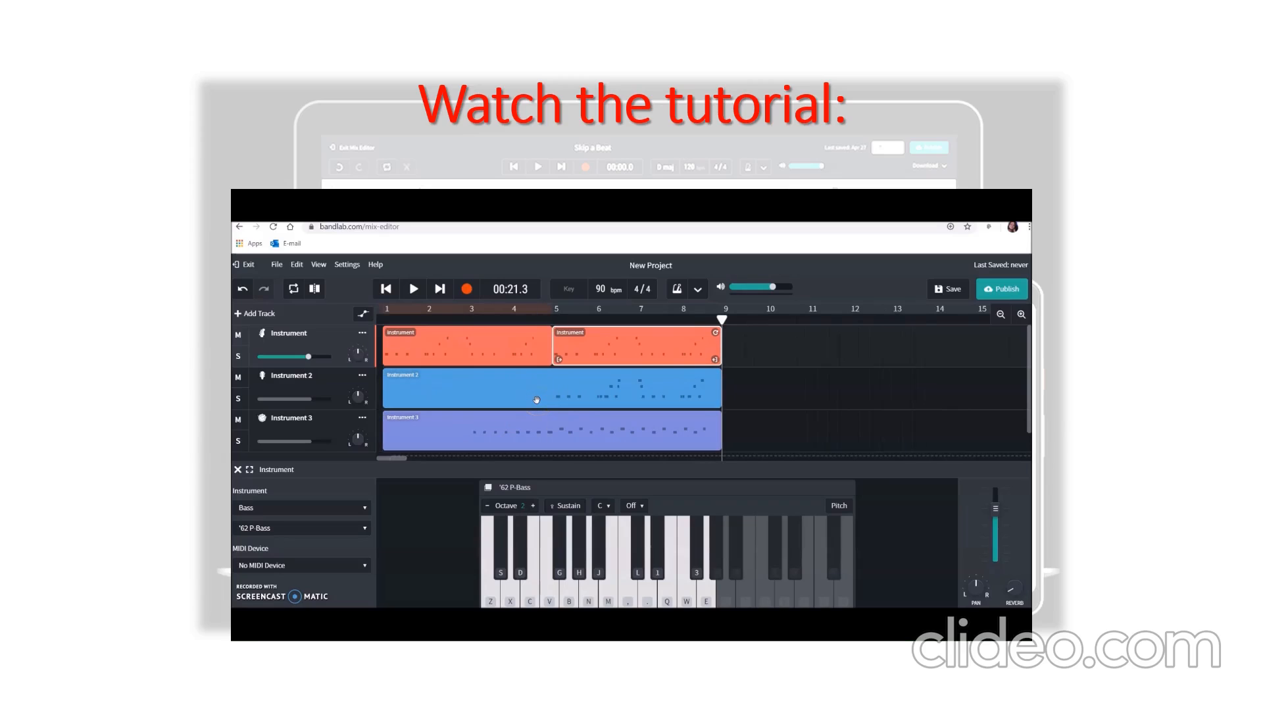
# - Play the three-track song from the beginning through to bar 9 and pause it
pyautogui.click(386, 288)
pyautogui.click(414, 289)
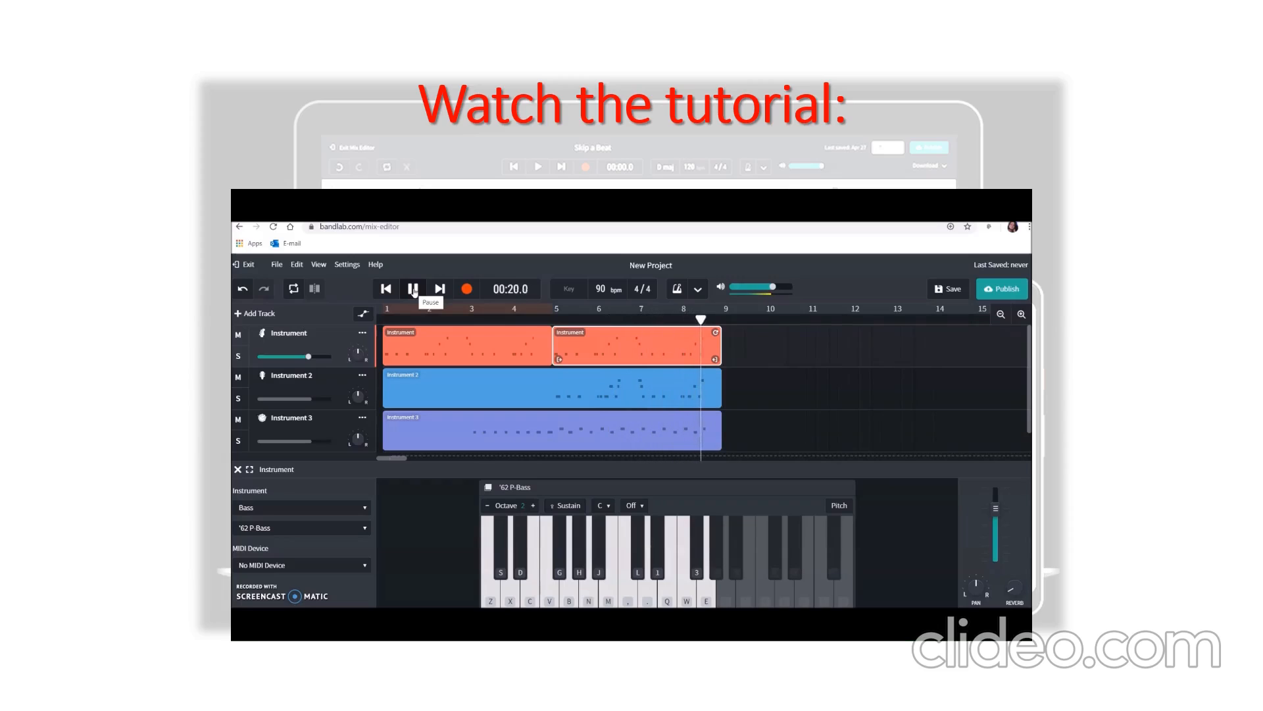
pyautogui.click(413, 289)
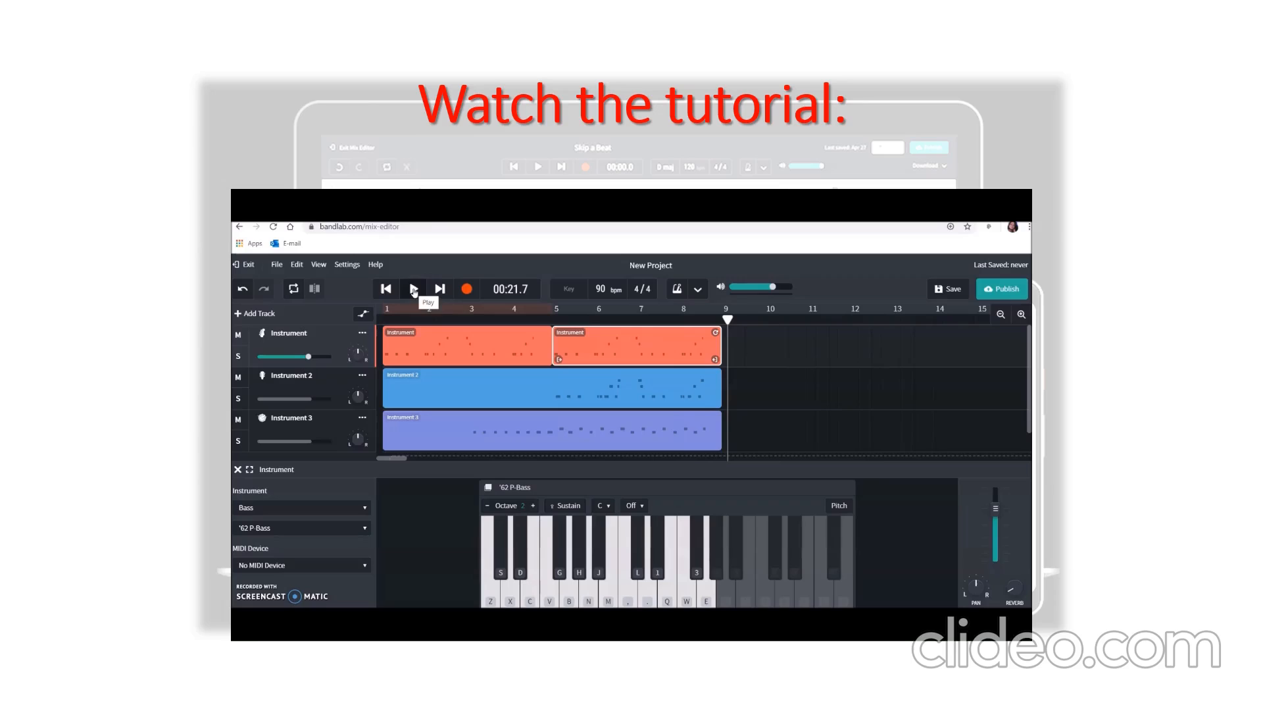
# - Save the project and exit the Mix Editor
pyautogui.moveTo(616, 347)
pyautogui.mouseDown()
pyautogui.moveTo(632, 350)
pyautogui.moveTo(621, 348)
pyautogui.mouseUp()
pyautogui.click(813, 370)
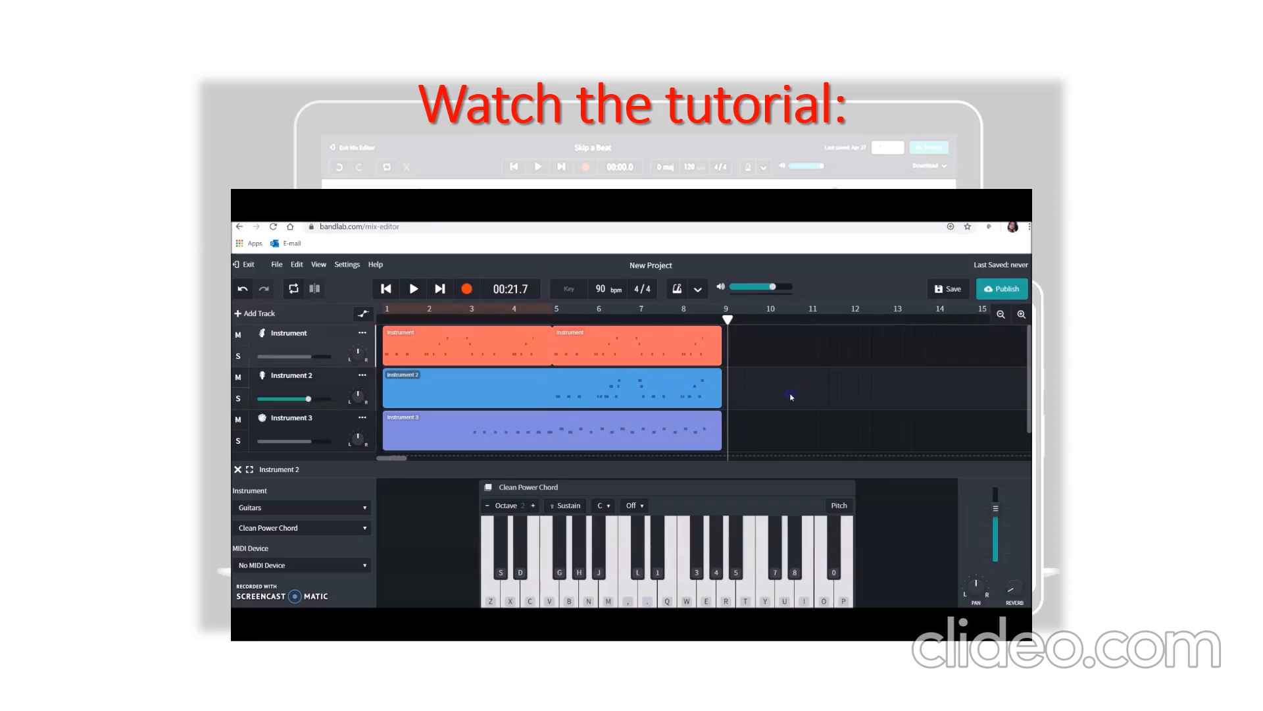
pyautogui.click(959, 292)
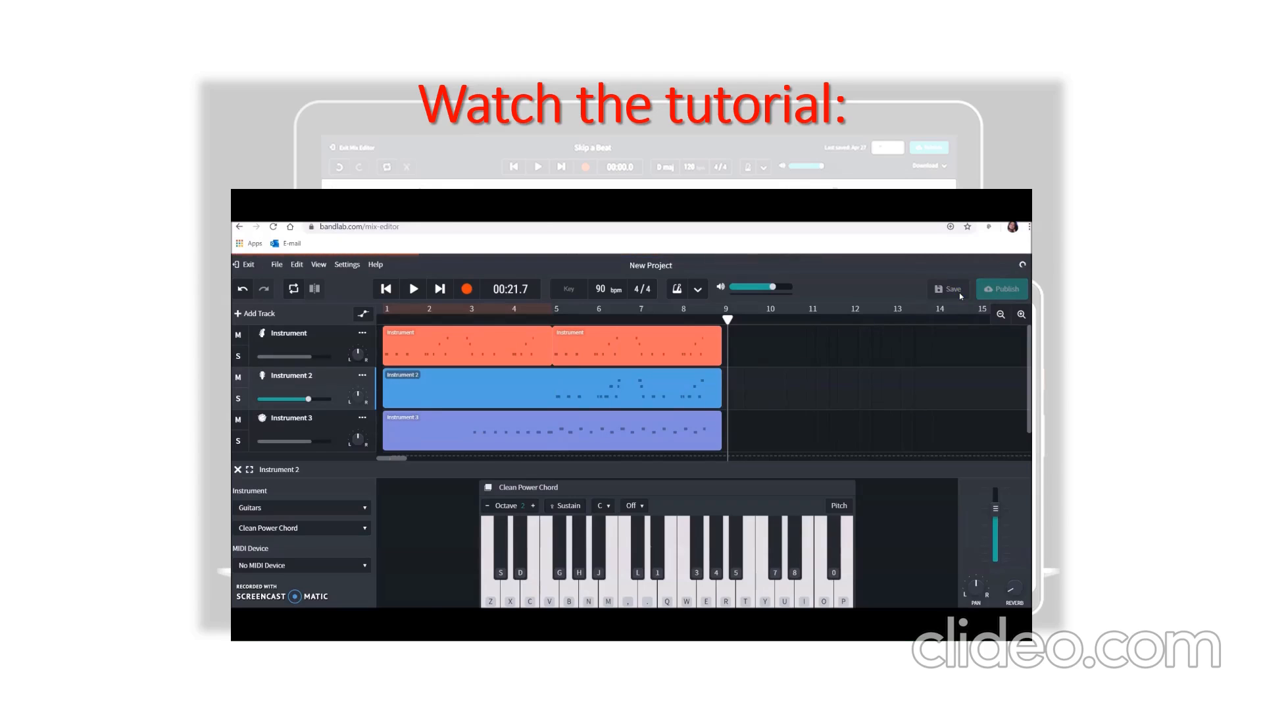
pyautogui.click(250, 266)
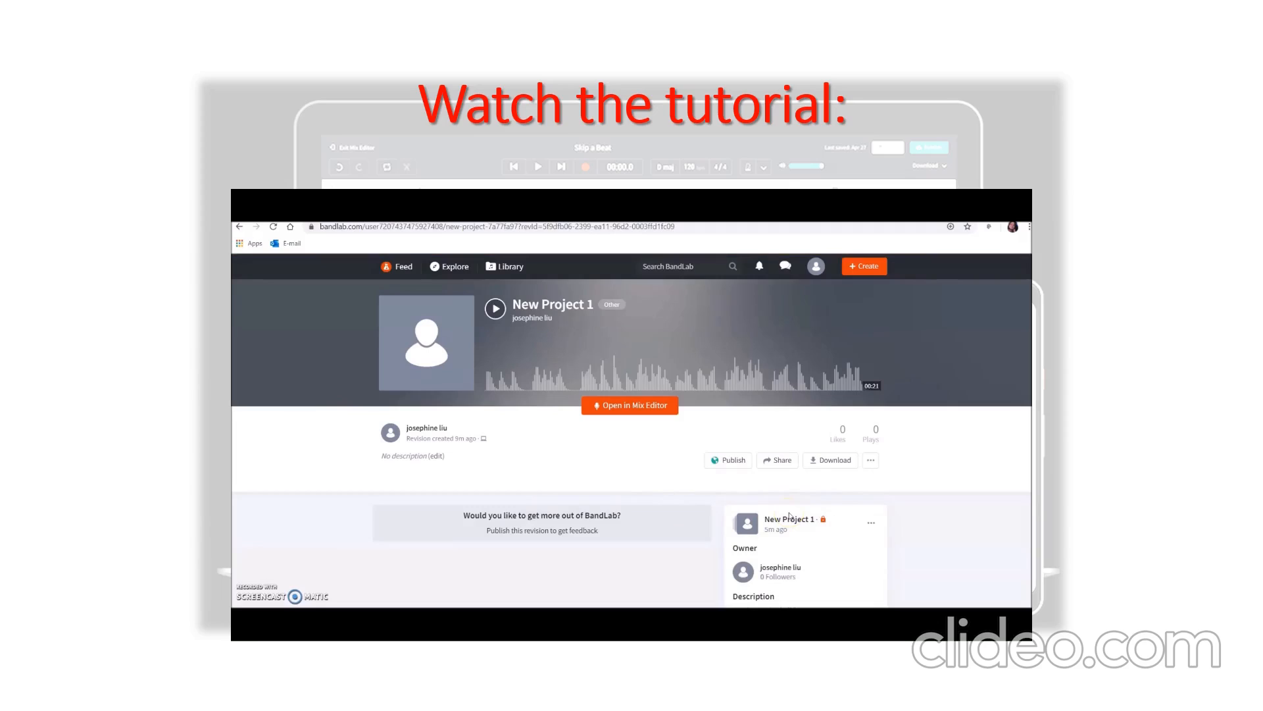
# - Check the sharing options of New Project 1 and open its project page
pyautogui.click(782, 463)
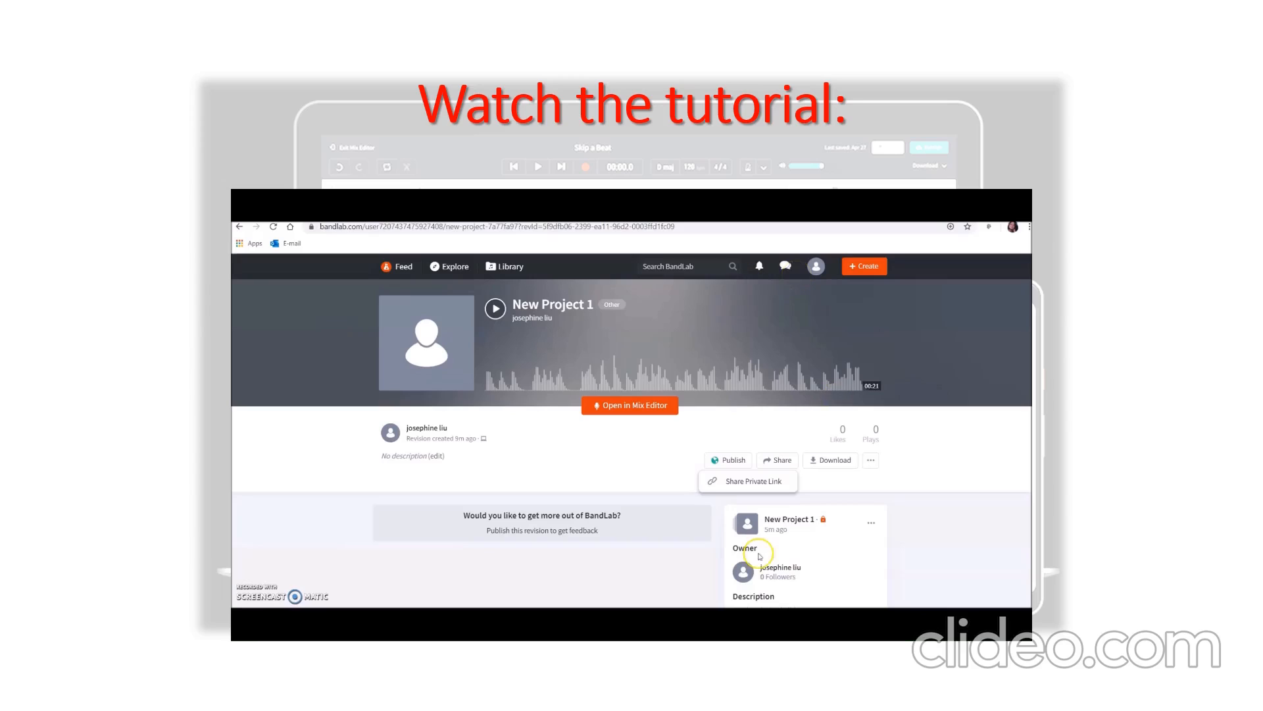
pyautogui.click(797, 521)
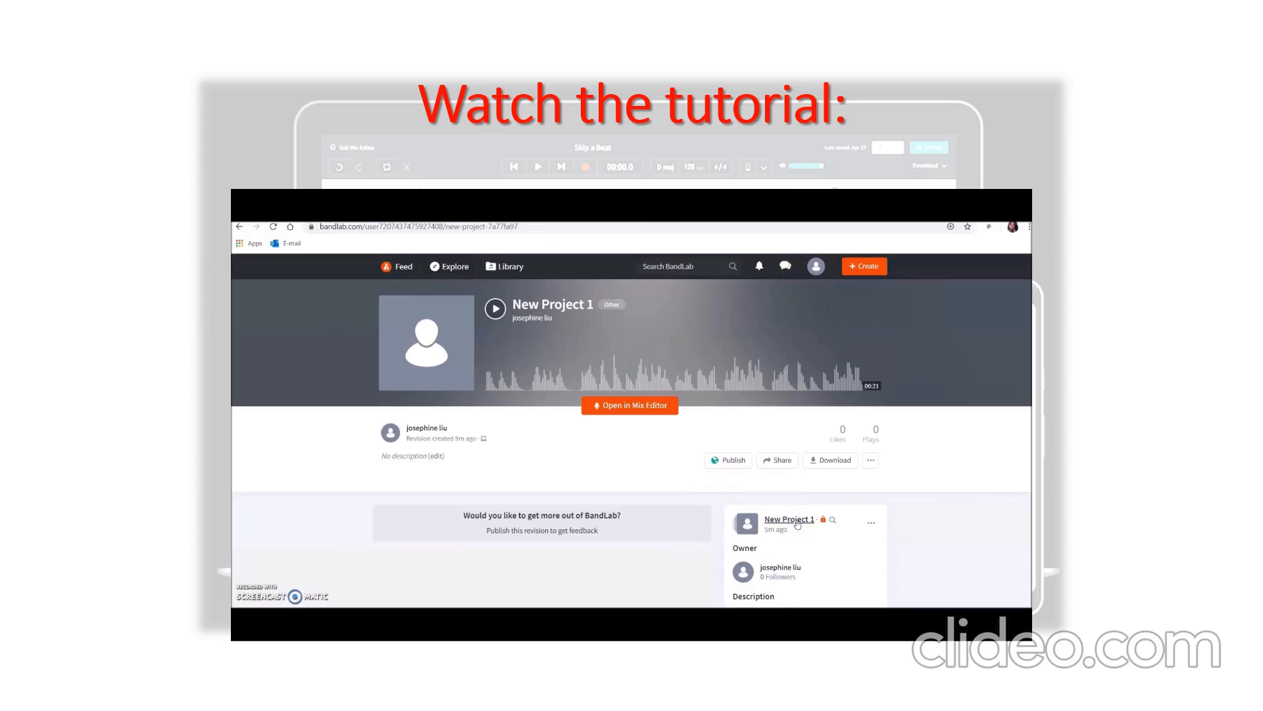